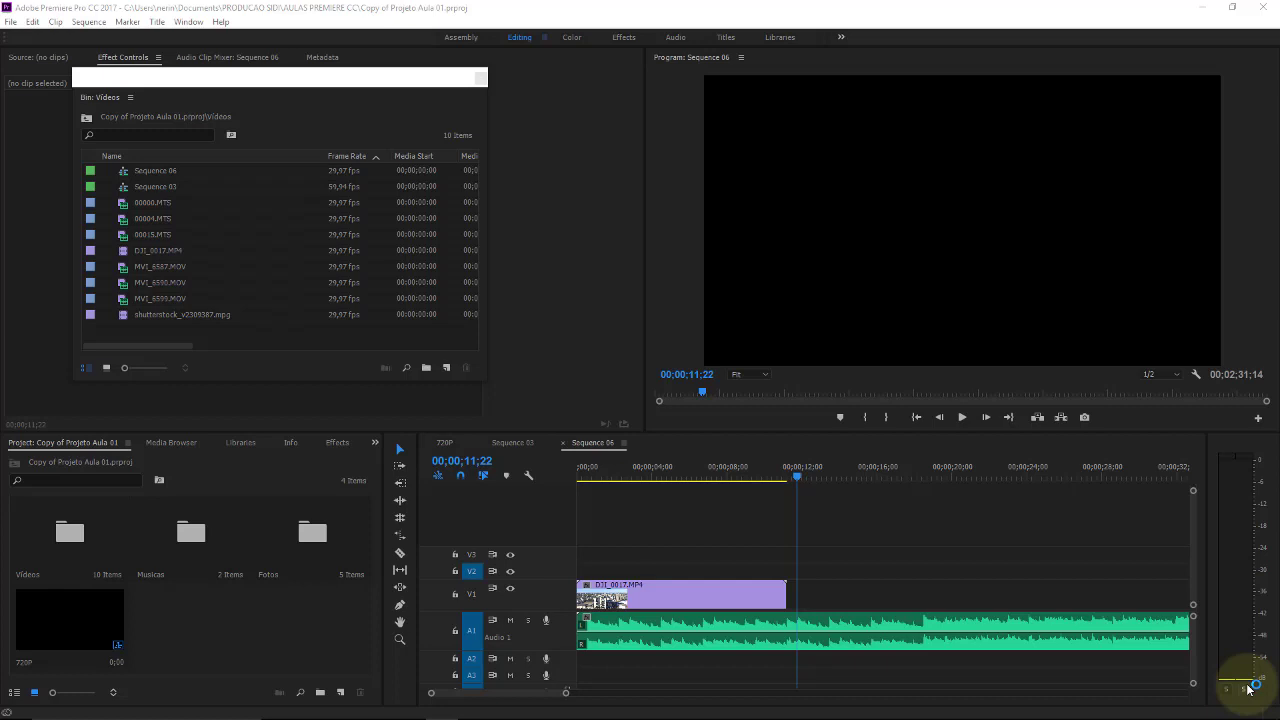
Cue Sequence 06 to its start and open the Fotos bin to show its photos.
left_click(584, 470)
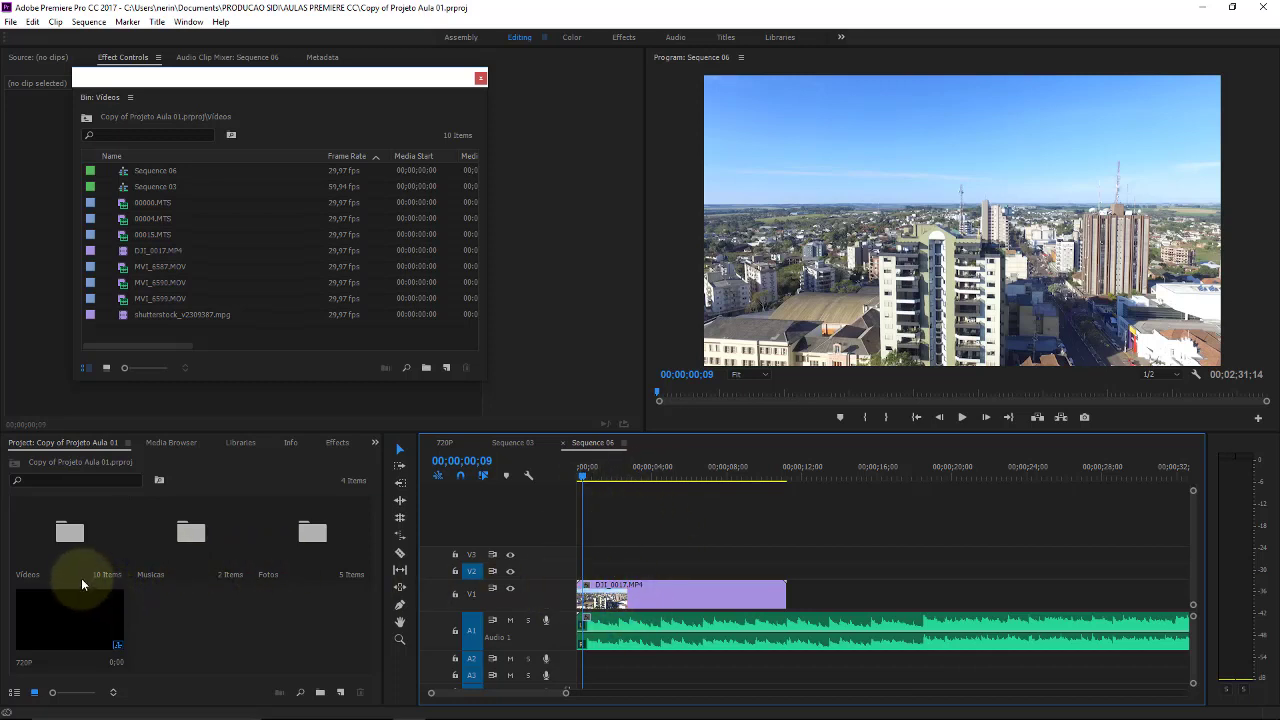
double_click(303, 548)
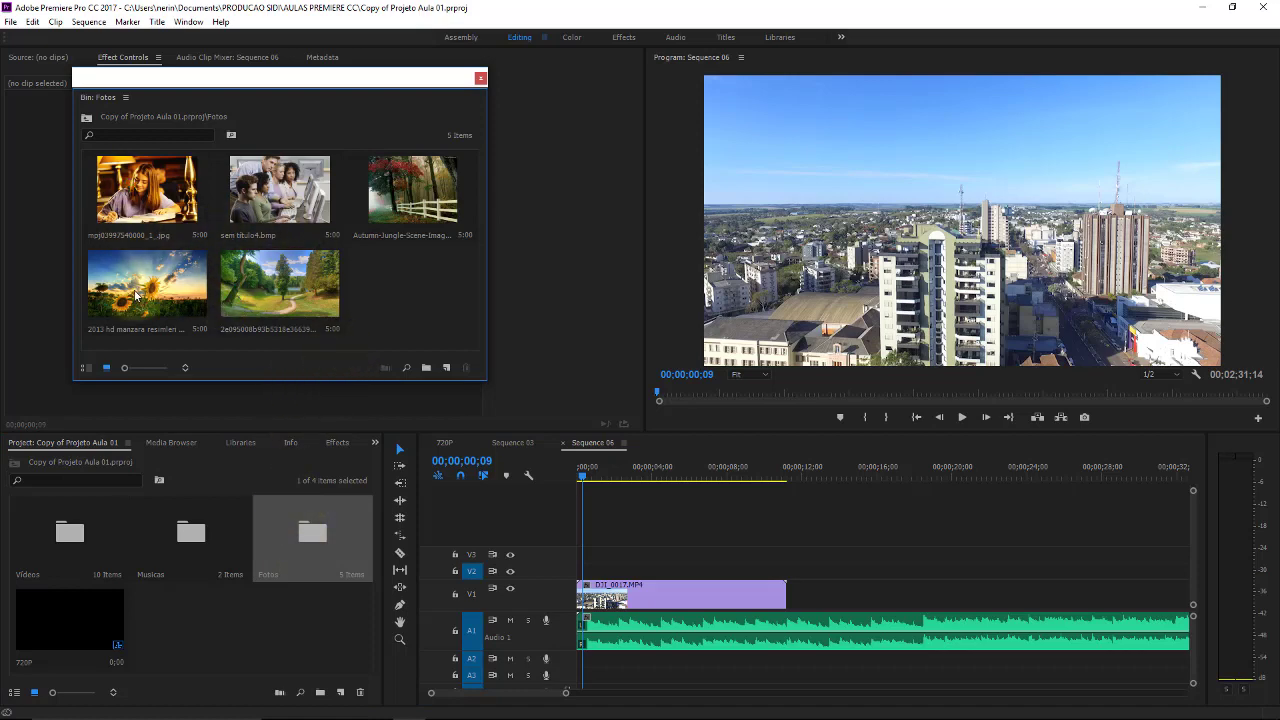
Place the sunflower photo on V1 after DJI_0017.MP4 and stretch it to about 24;18.
mouse_move(140, 295)
left_mouse_down()
mouse_move(645, 483)
mouse_move(840, 588)
left_mouse_up()
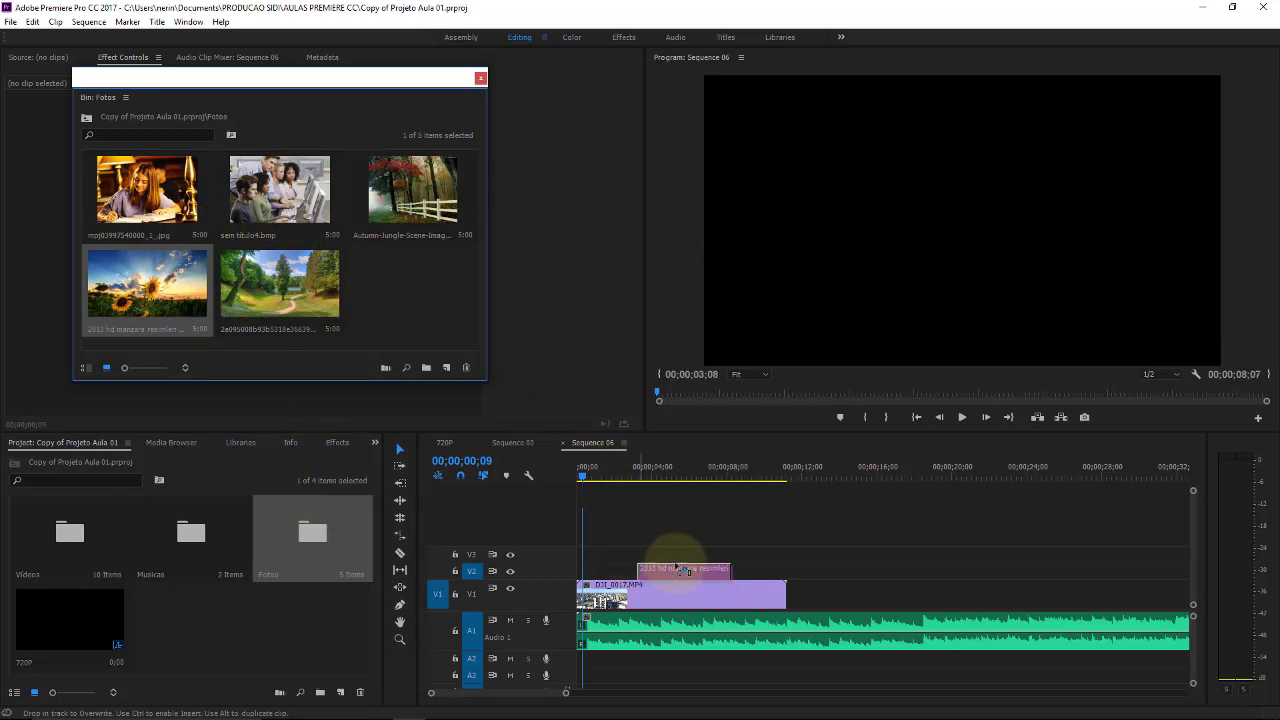
left_click_drag(840, 588, 800, 593)
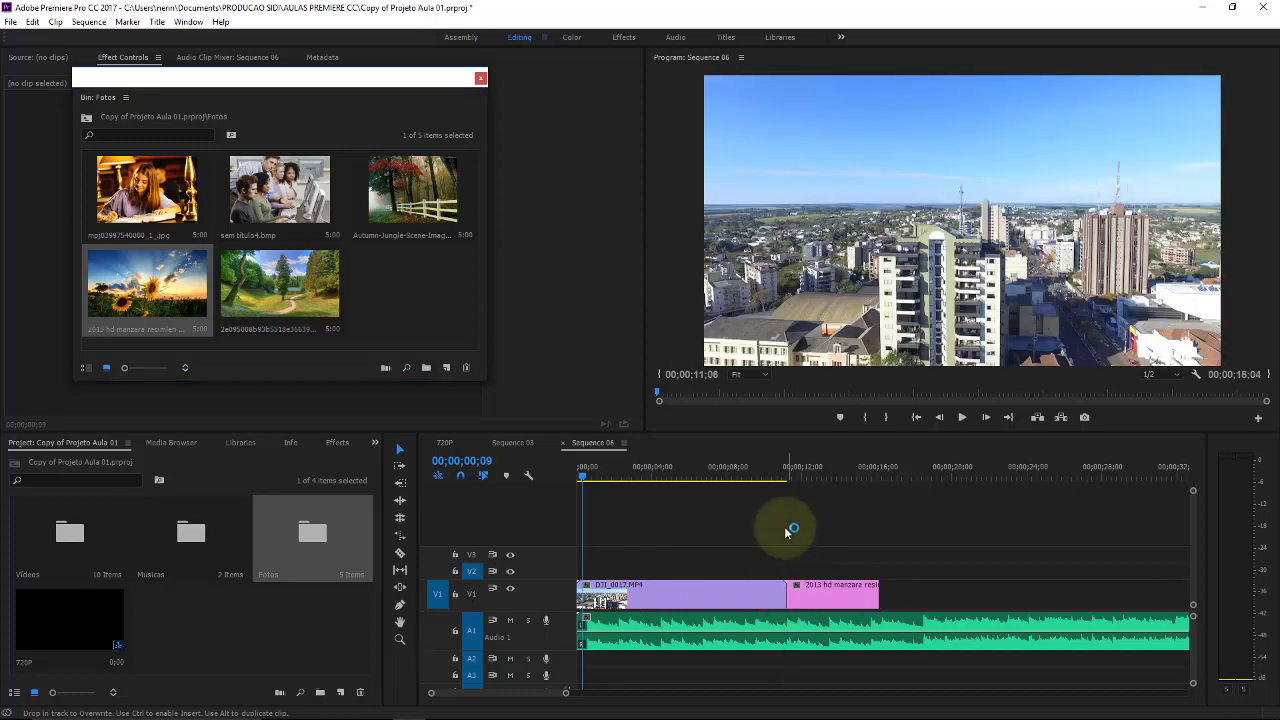
left_click_drag(762, 466, 796, 463)
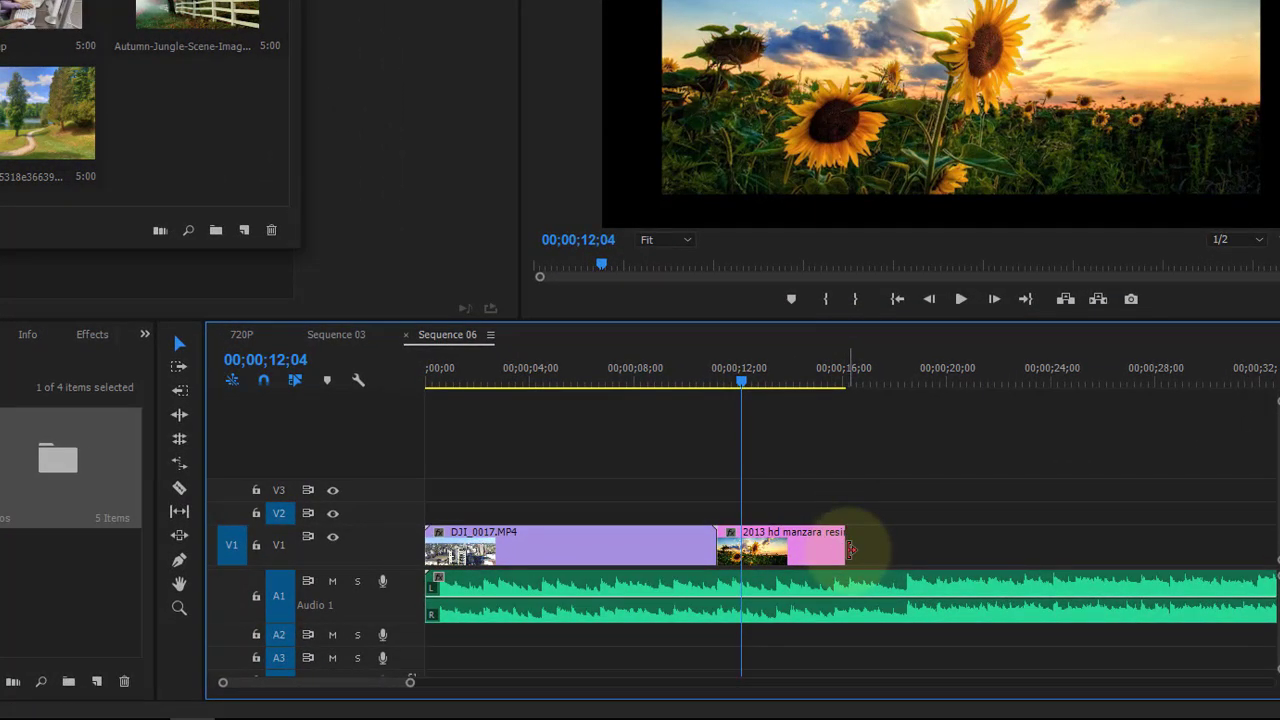
left_click_drag(848, 549, 1087, 549)
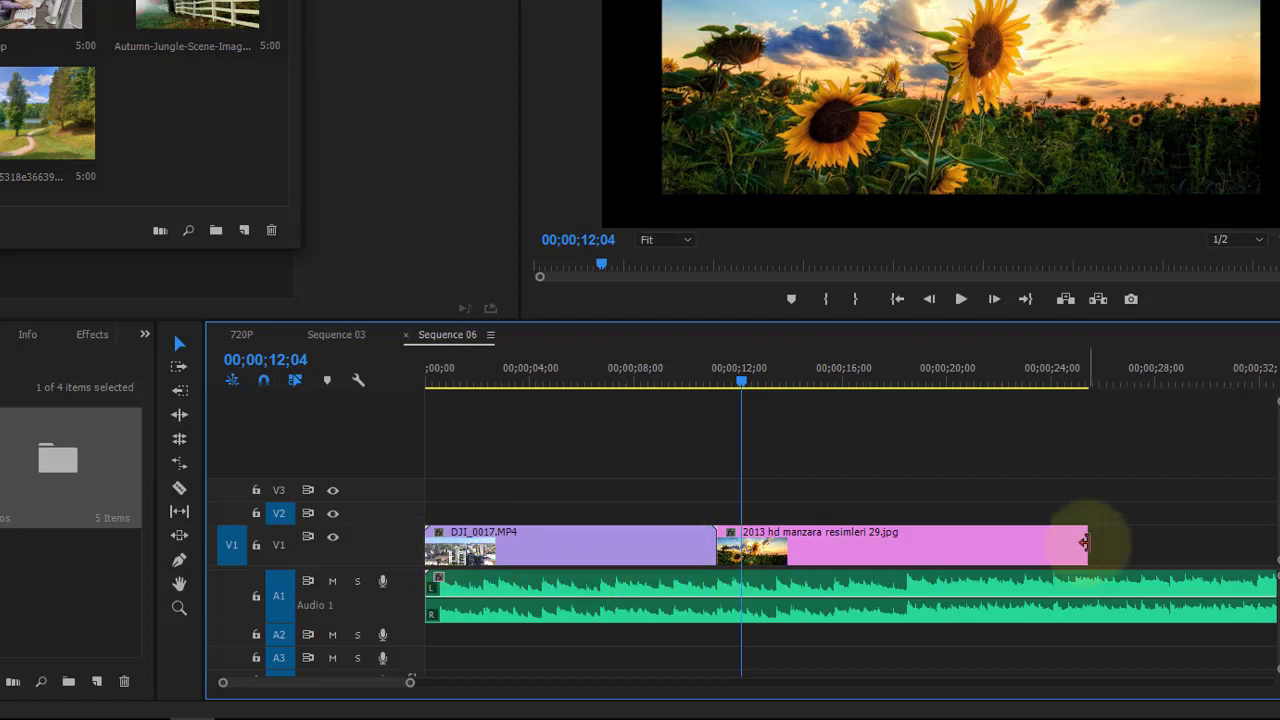
left_click_drag(1087, 545, 1220, 542)
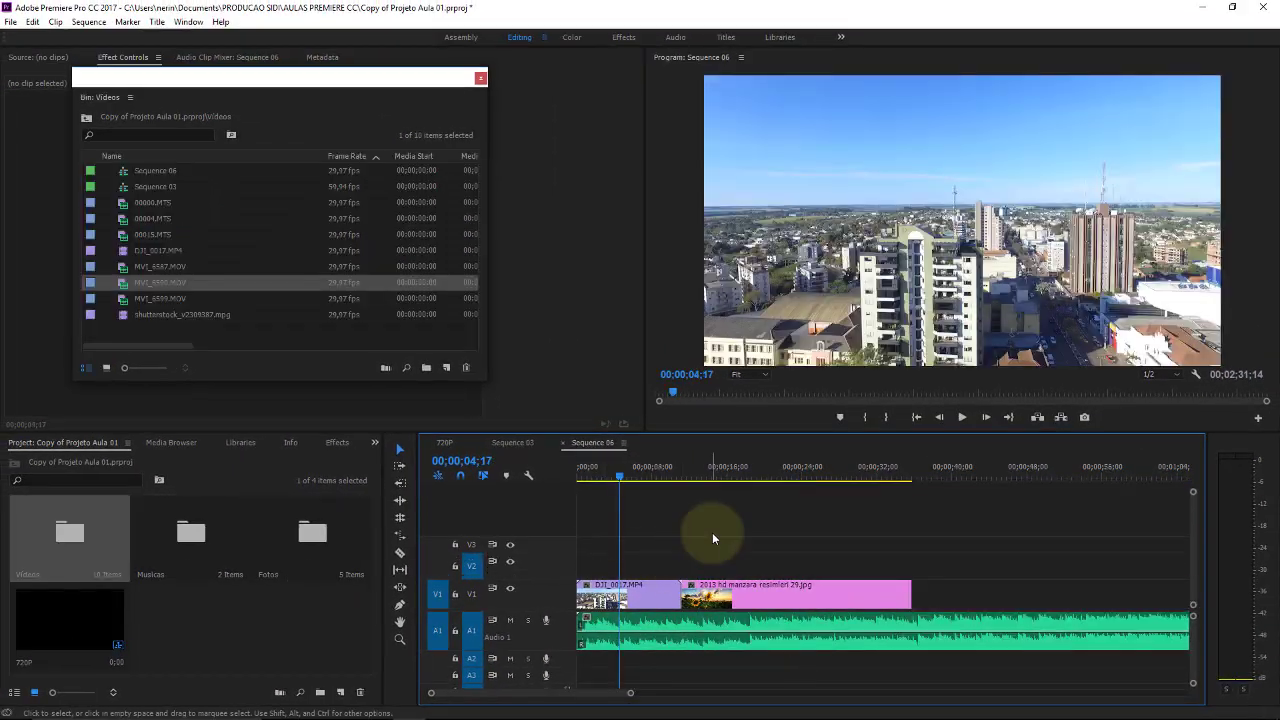
key("=")
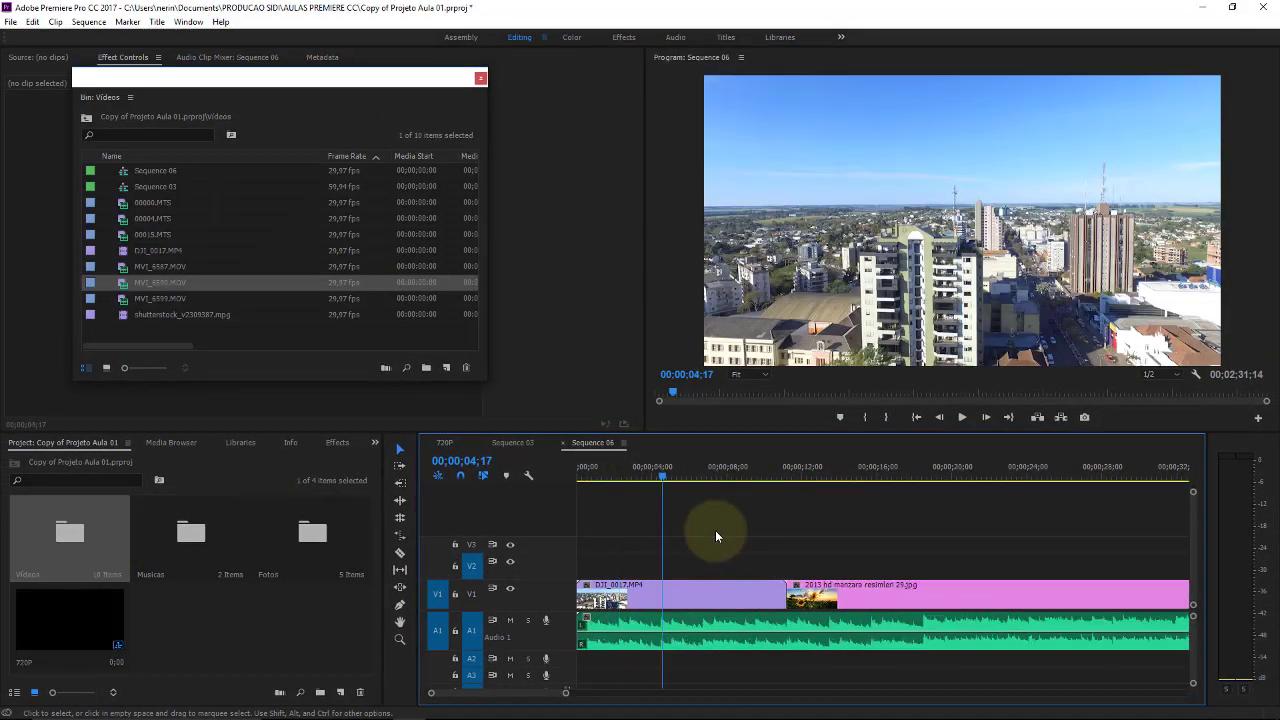
left_click(585, 468)
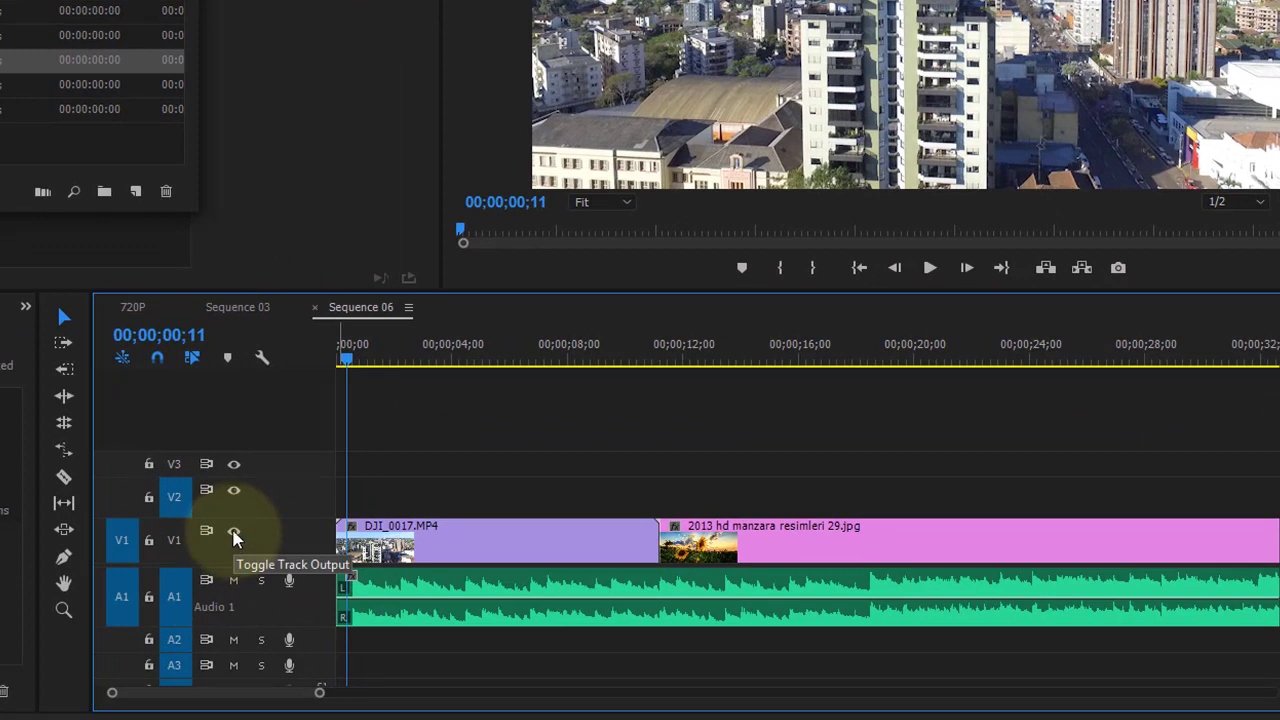
left_click(234, 533)
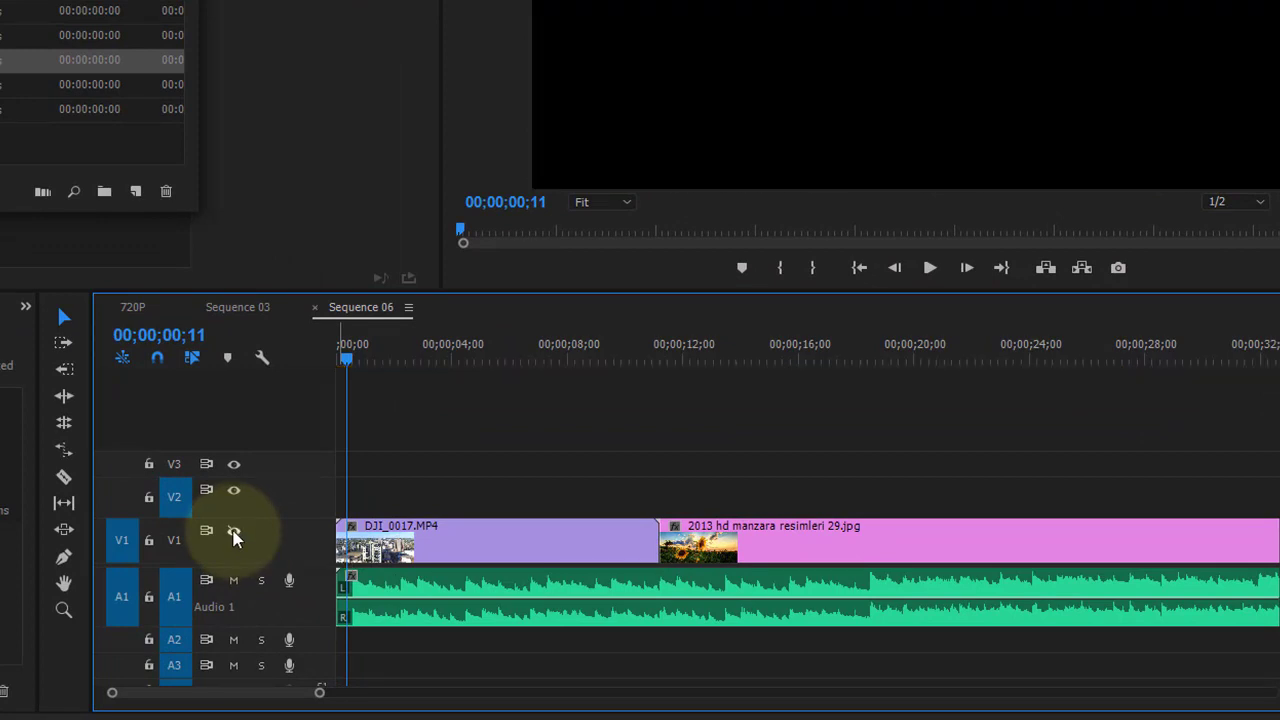
left_click(234, 533)
left_click(234, 533)
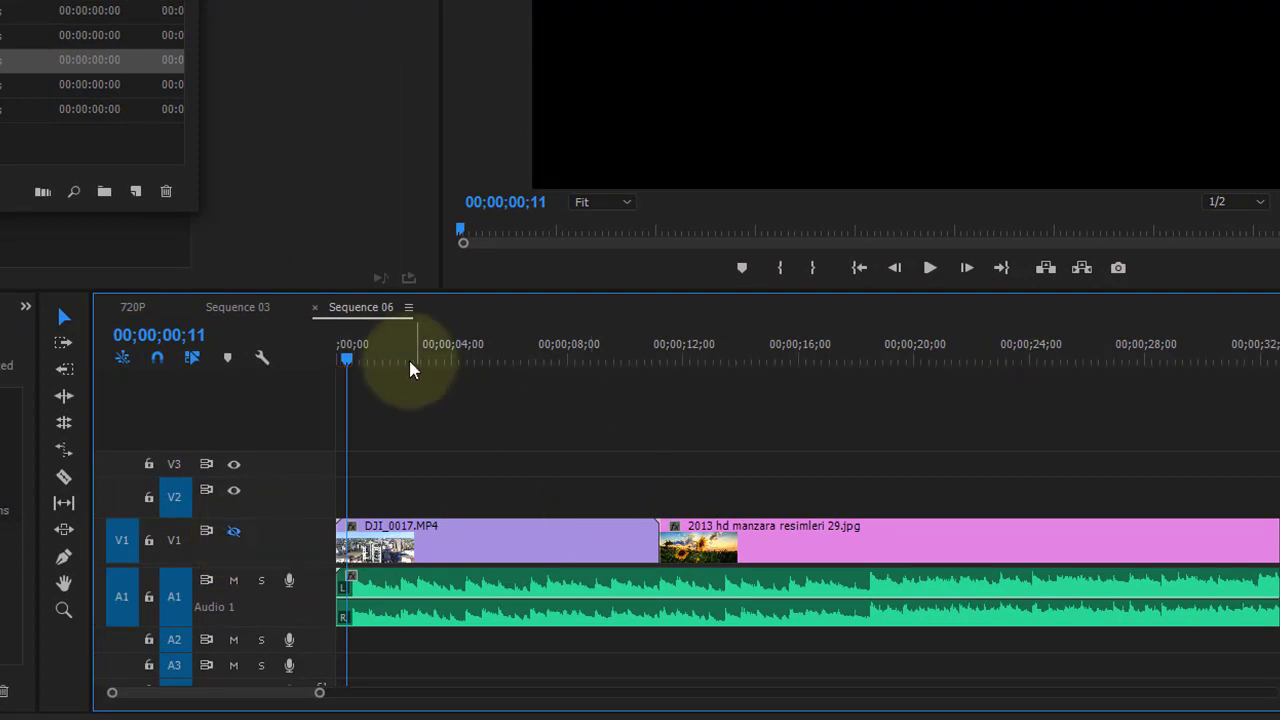
left_click_drag(411, 357, 463, 350)
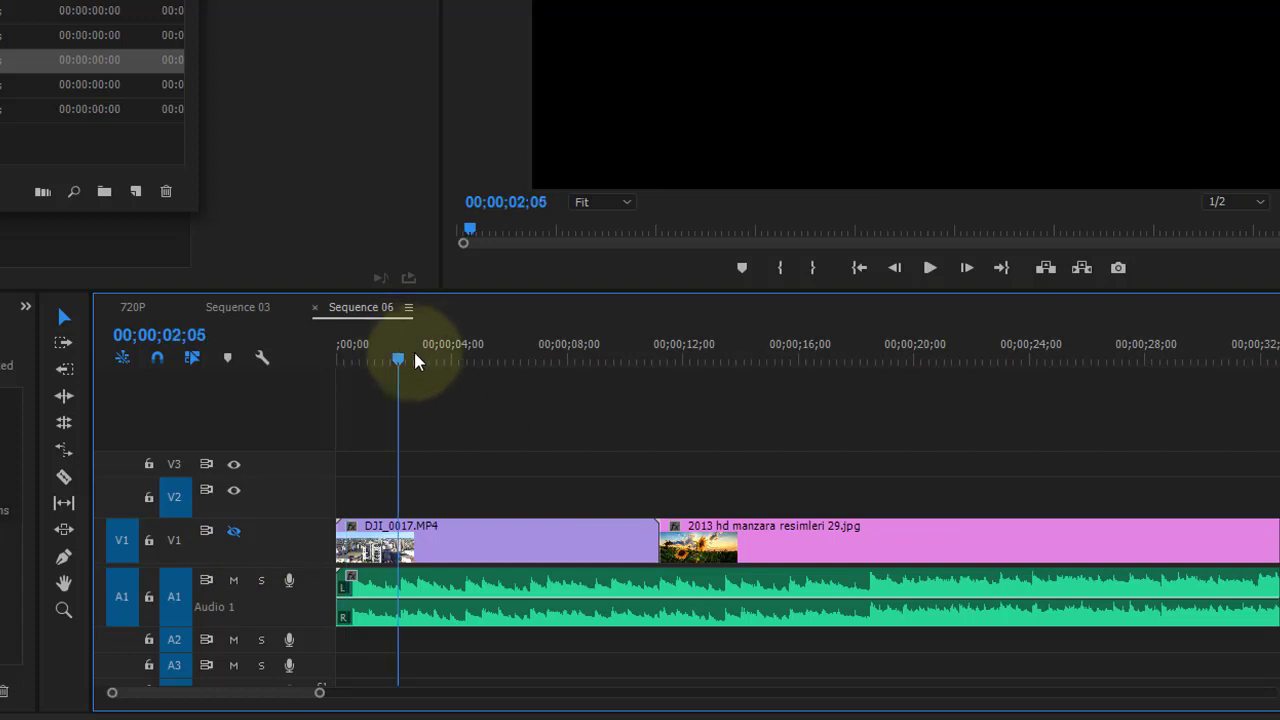
left_click(234, 533)
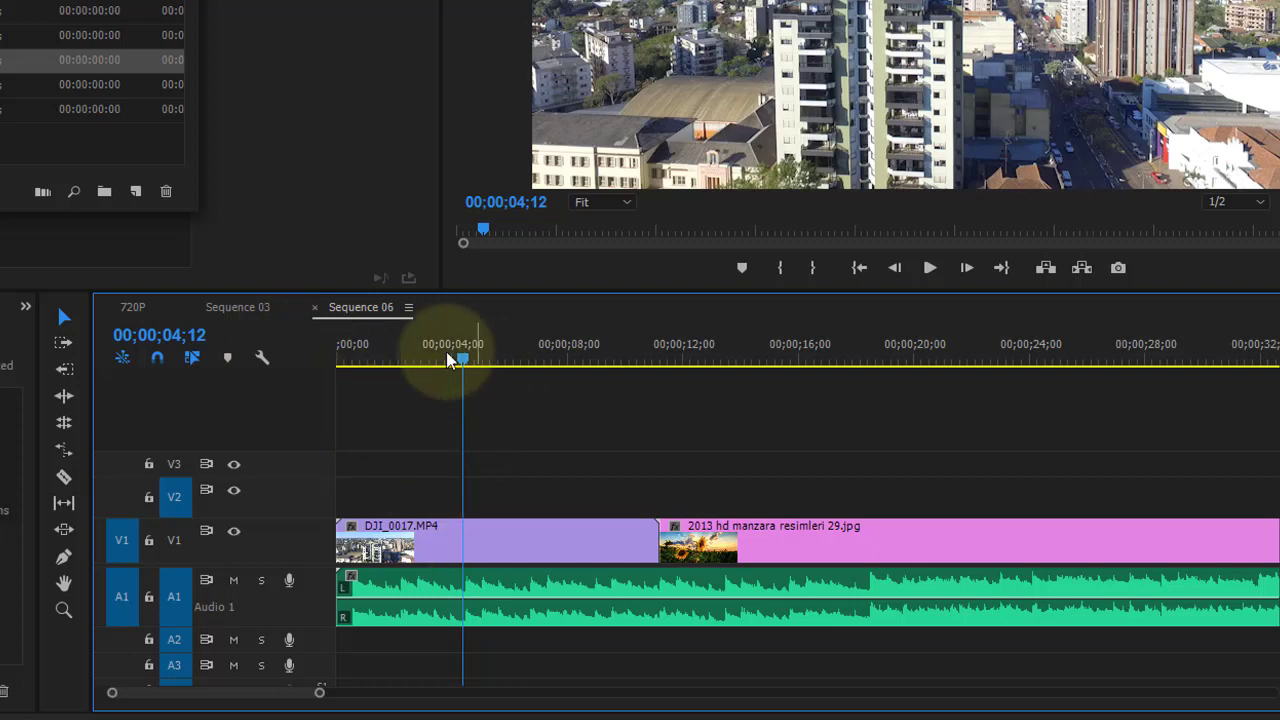
left_click(250, 307)
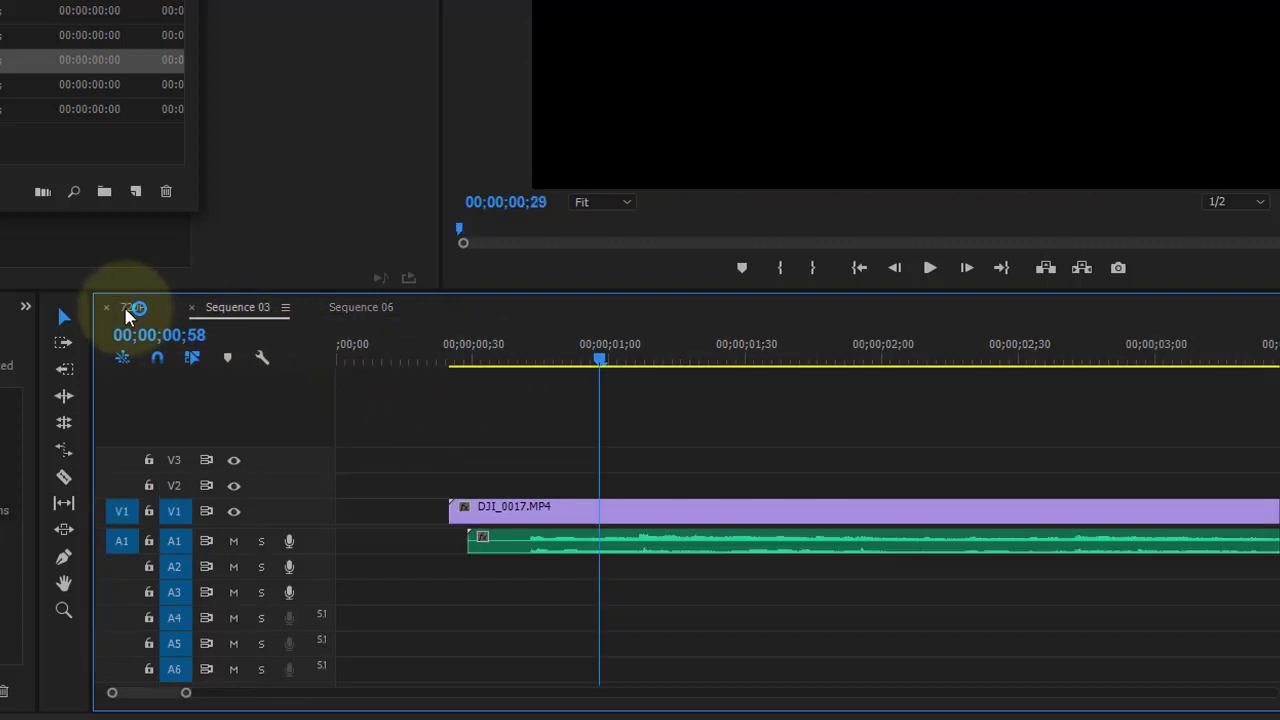
left_click(130, 308)
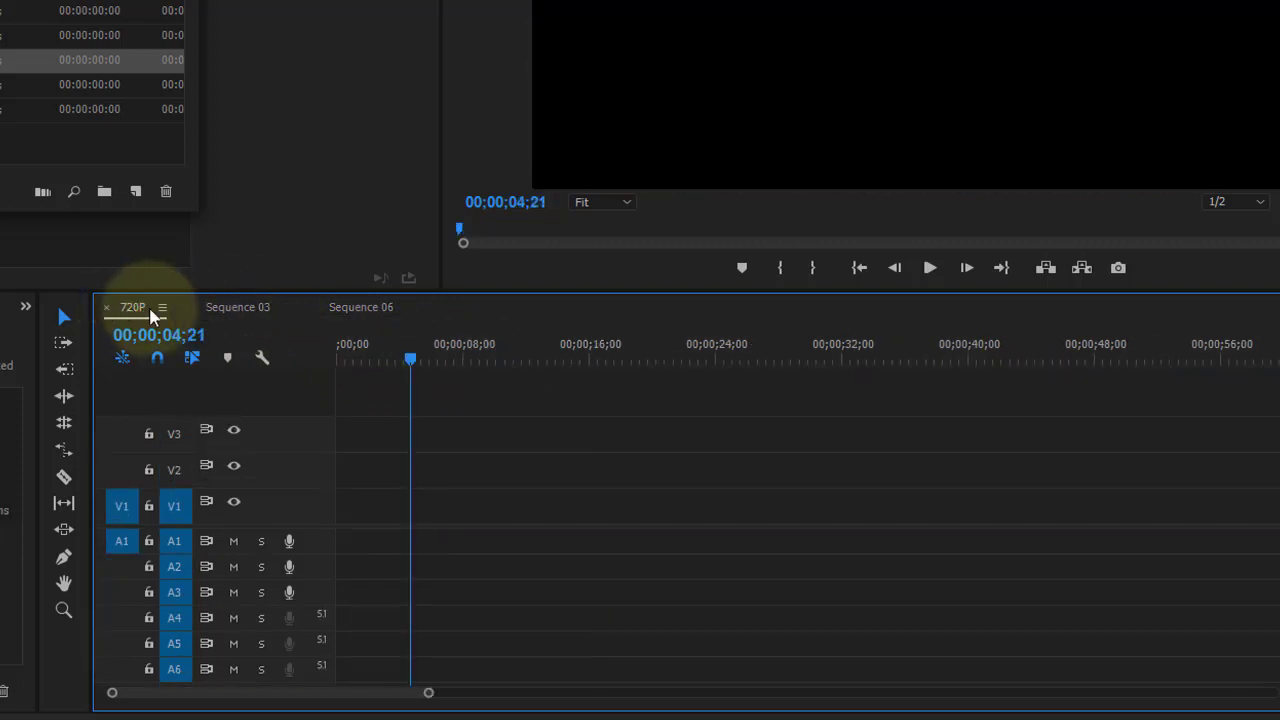
left_click(213, 313)
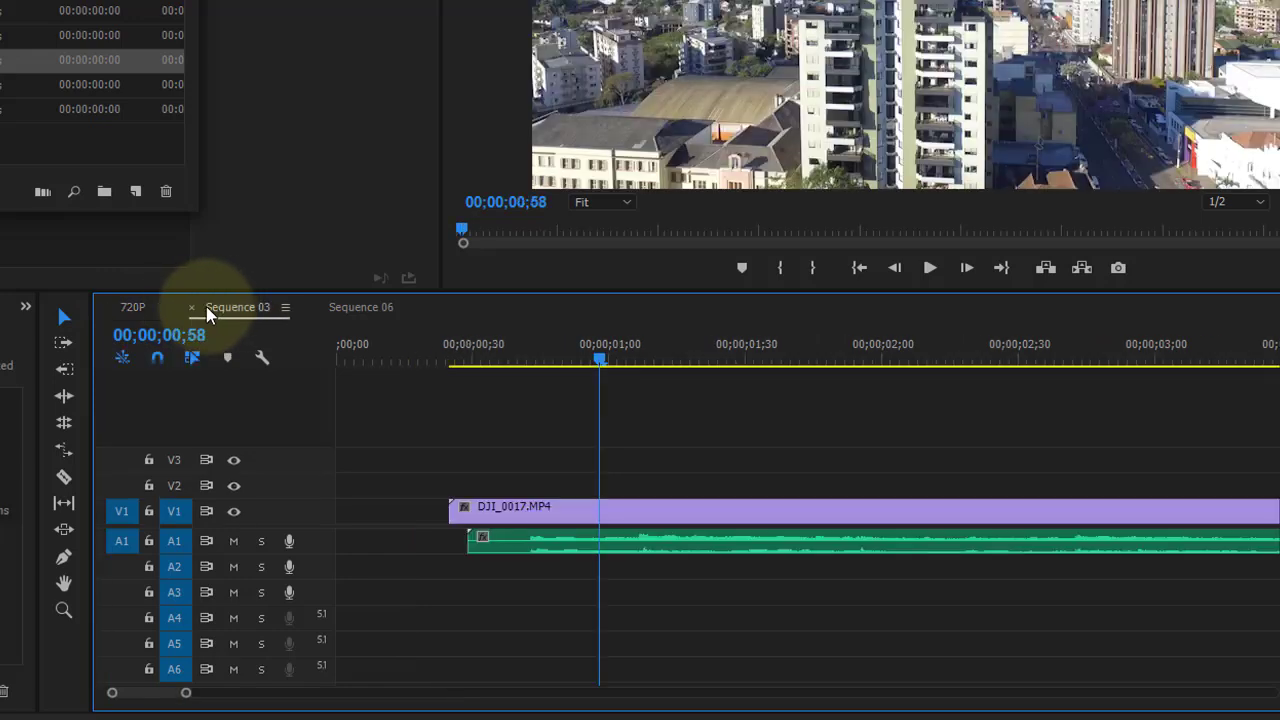
left_click(380, 312)
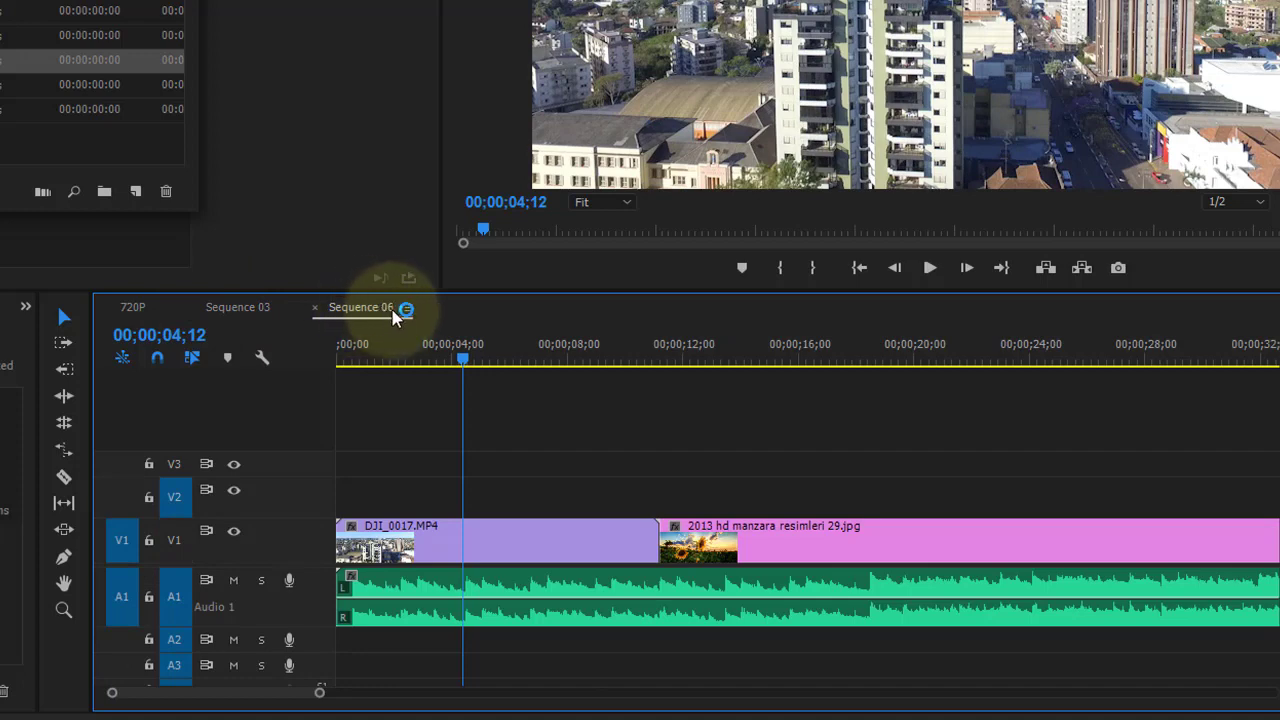
left_click(248, 318)
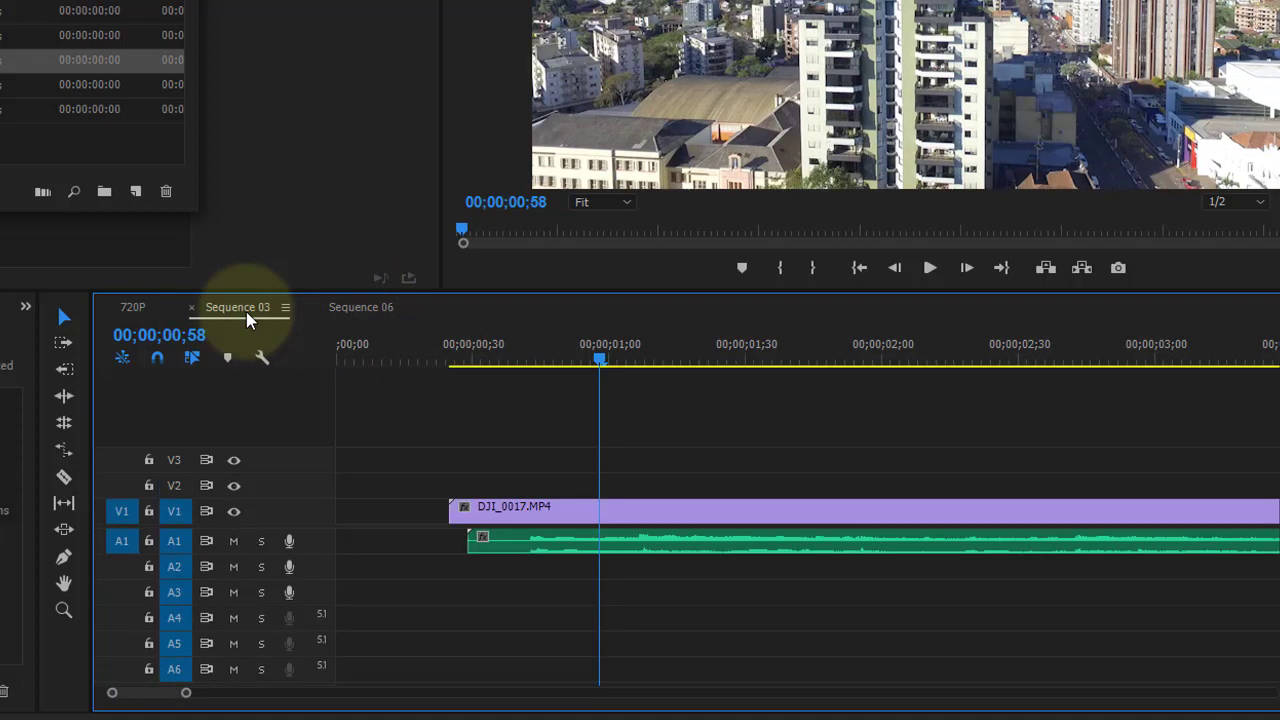
left_click(377, 314)
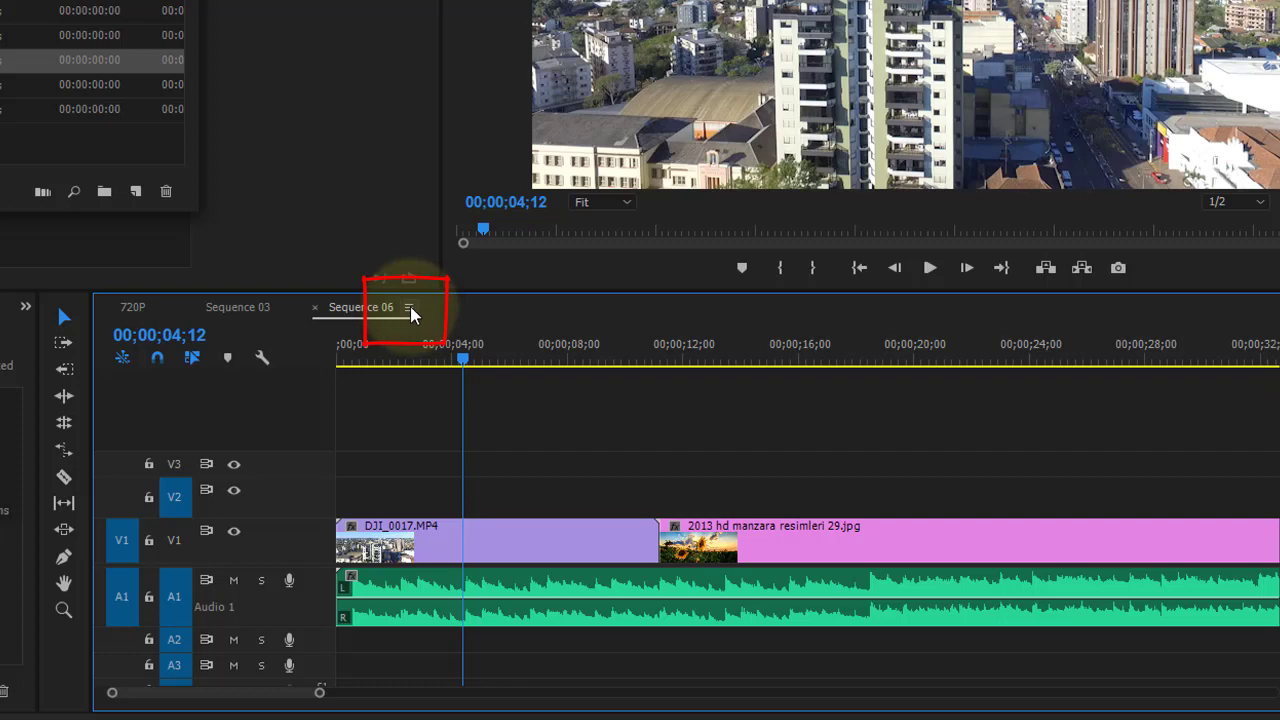
Set the Sequence 06 timeline to Video Head and Tail Thumbnails.
left_click(409, 309)
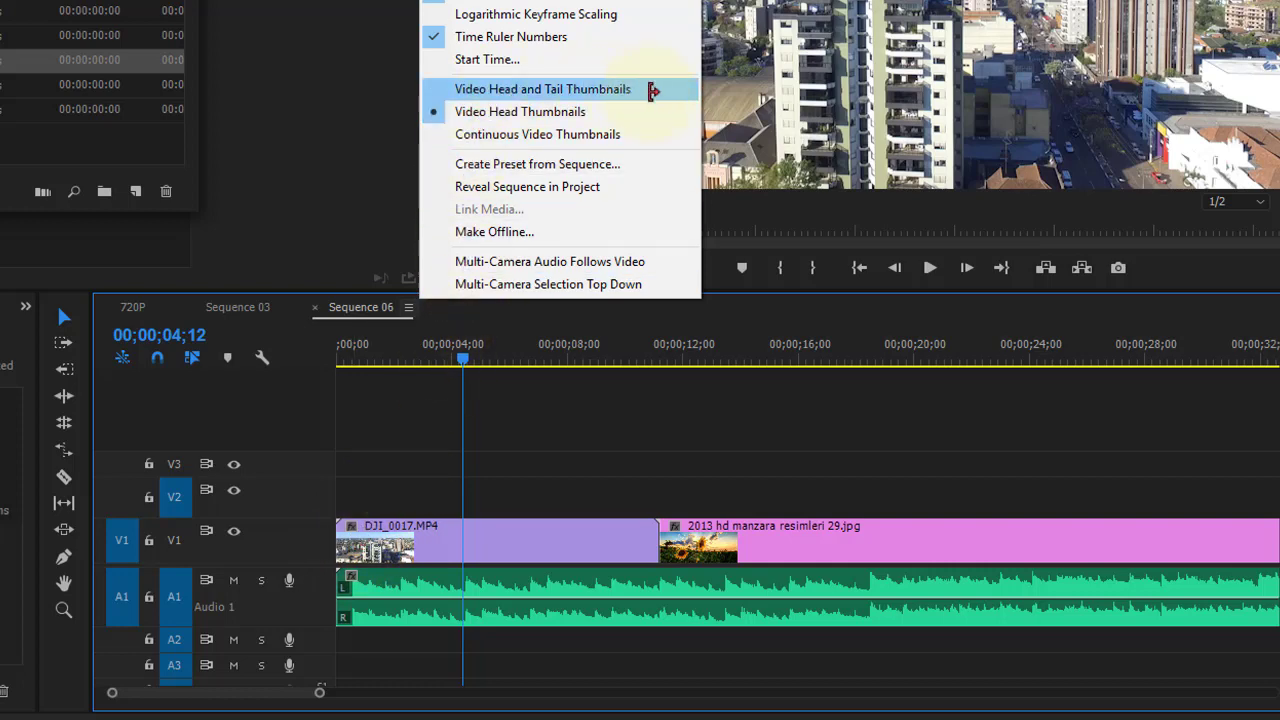
left_click(631, 90)
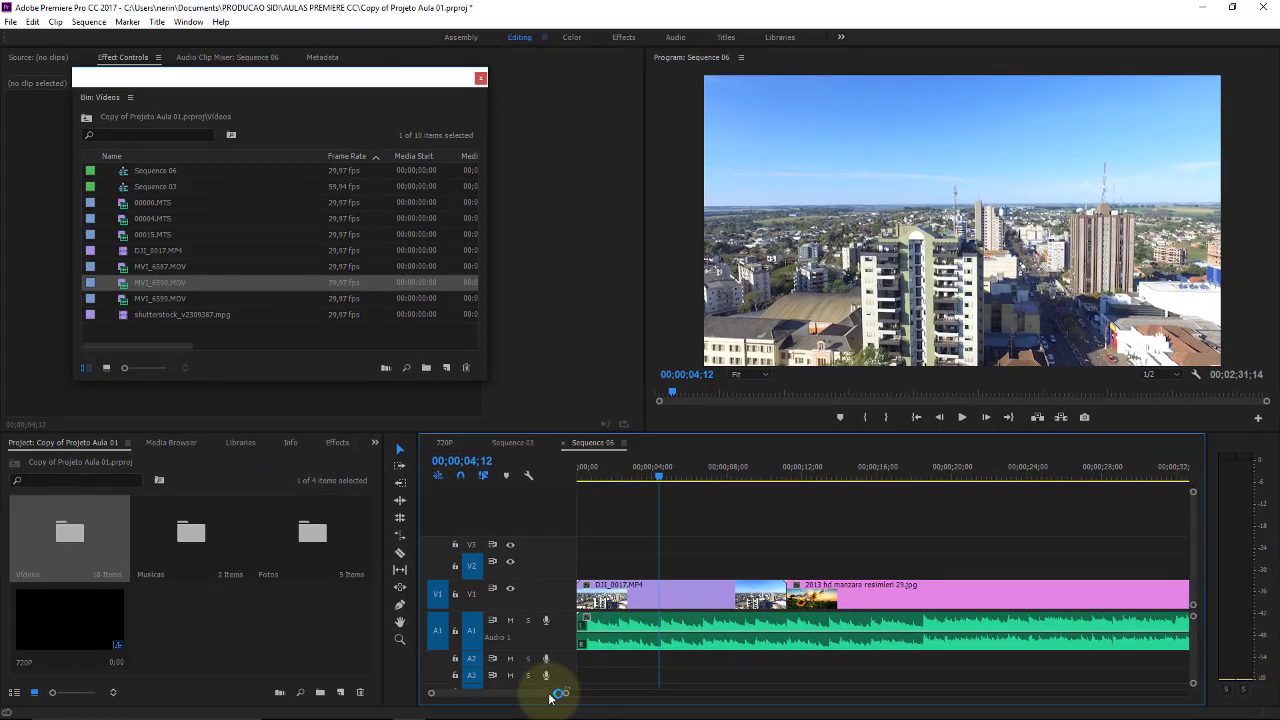
Zoom the timeline out around seven seconds and open the Fotos bin.
mouse_move(558, 688)
left_mouse_down()
mouse_move(582, 690)
mouse_move(560, 690)
left_mouse_up()
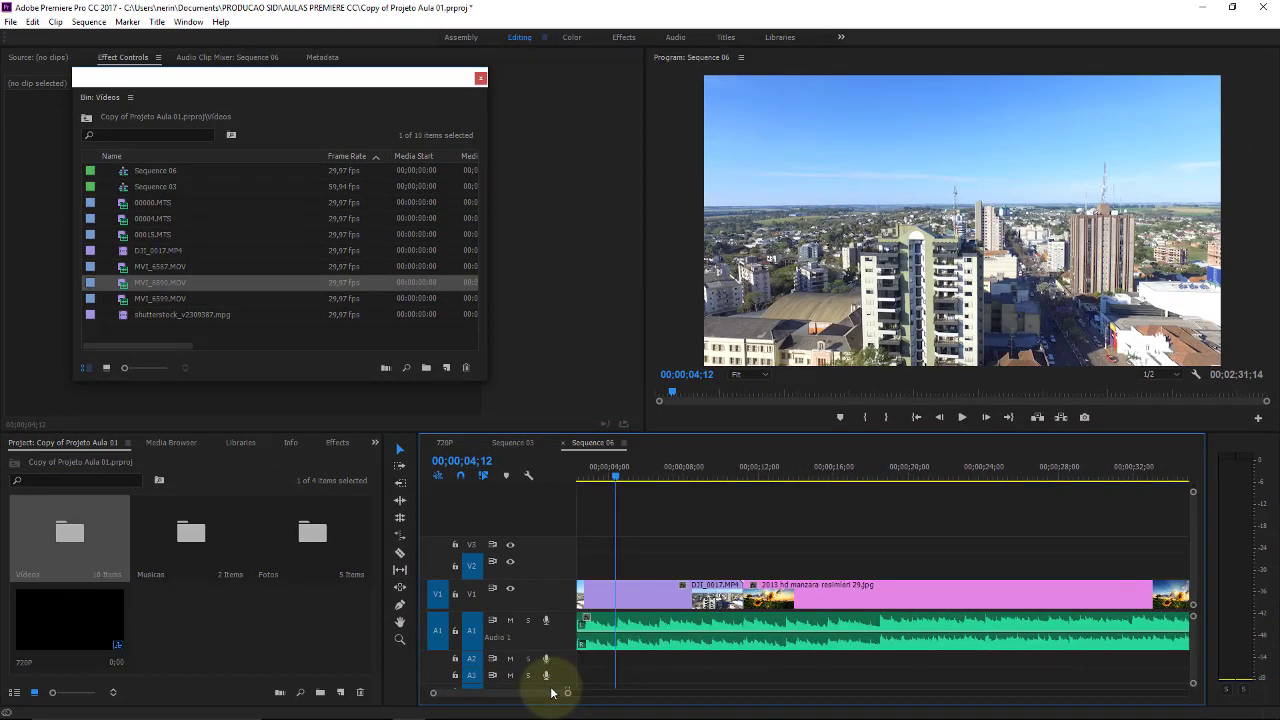
left_click(665, 463)
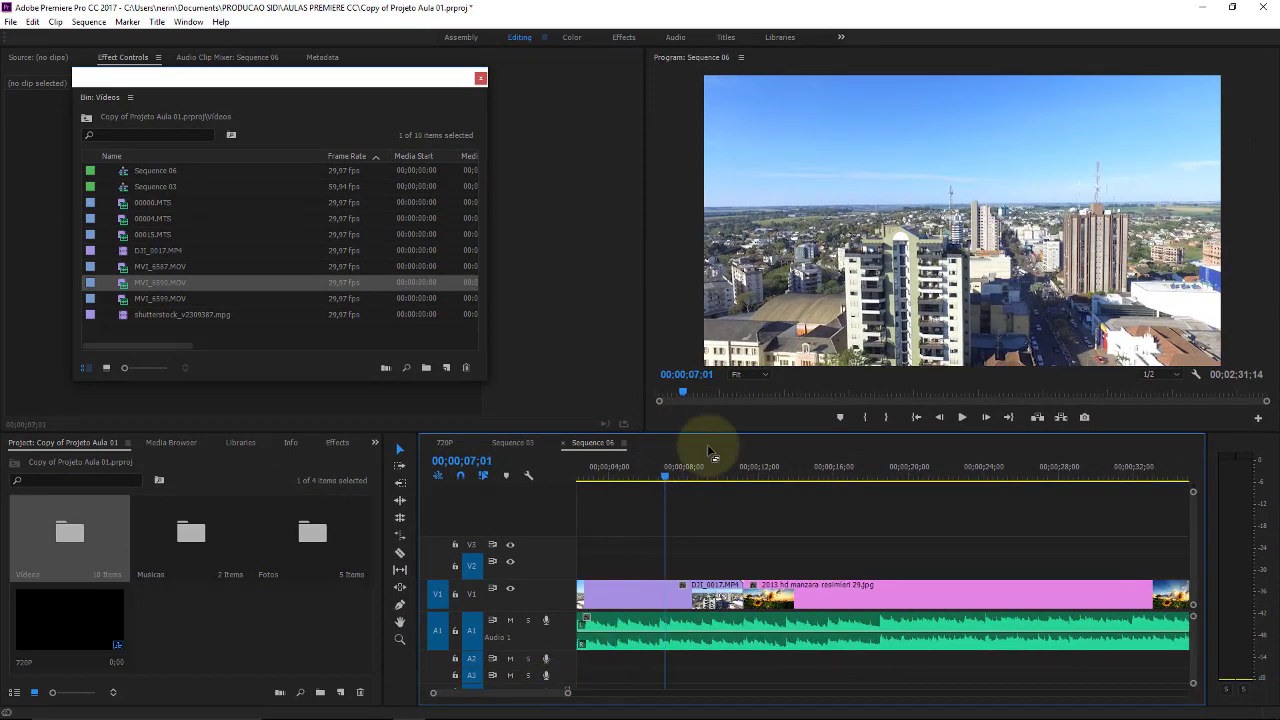
key("minus")
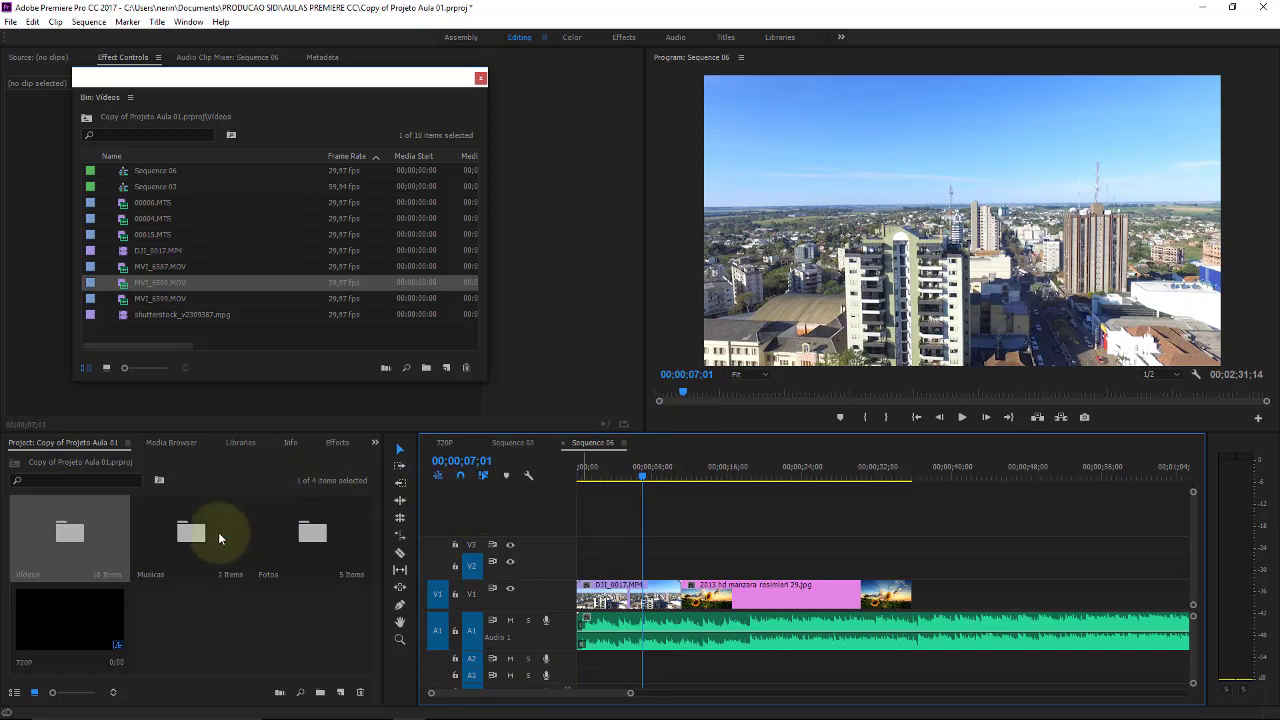
double_click(321, 538)
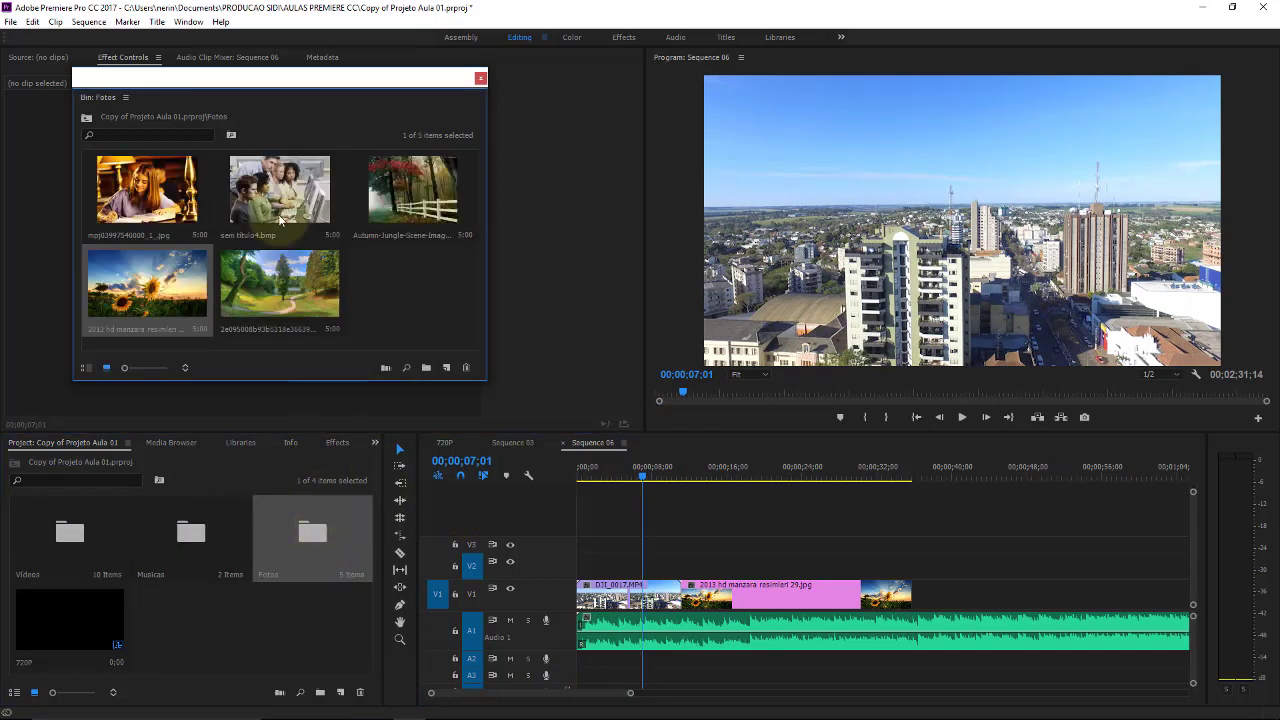
Drop sem titulo4.bmp onto V1 after a gap and lengthen the clip.
left_click_drag(275, 195, 985, 594)
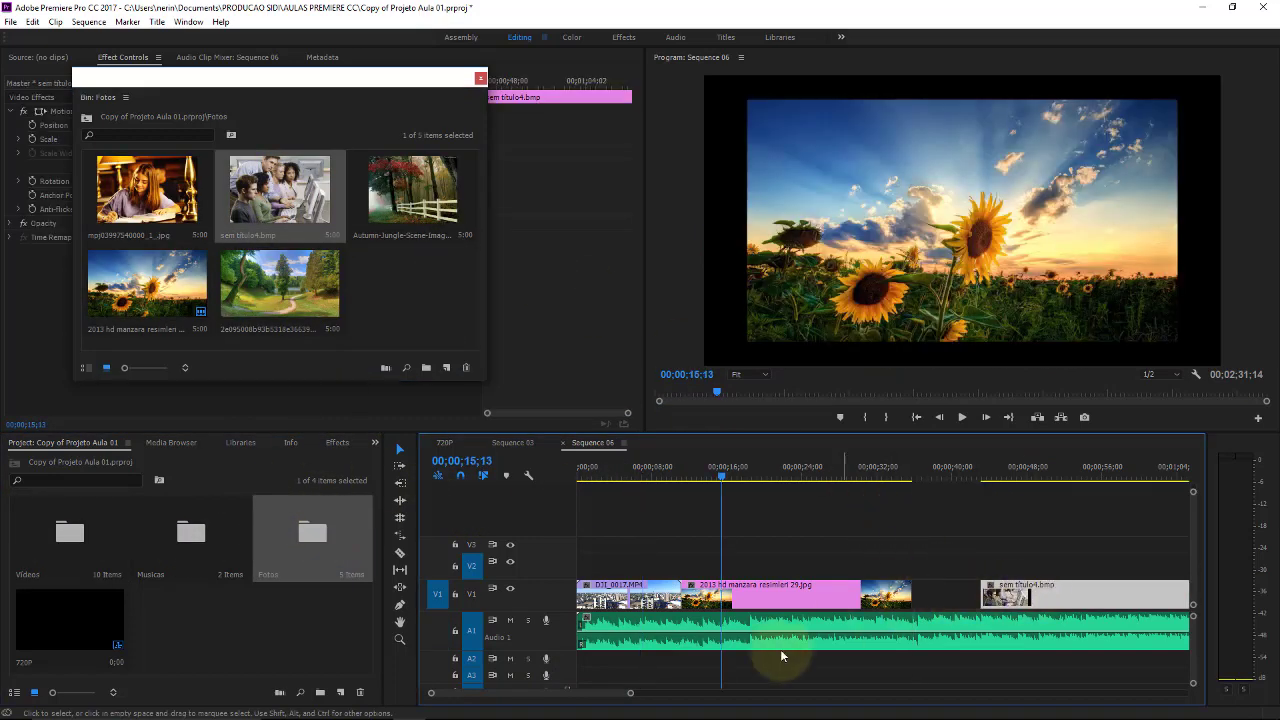
scroll(608, 693, "down", 5)
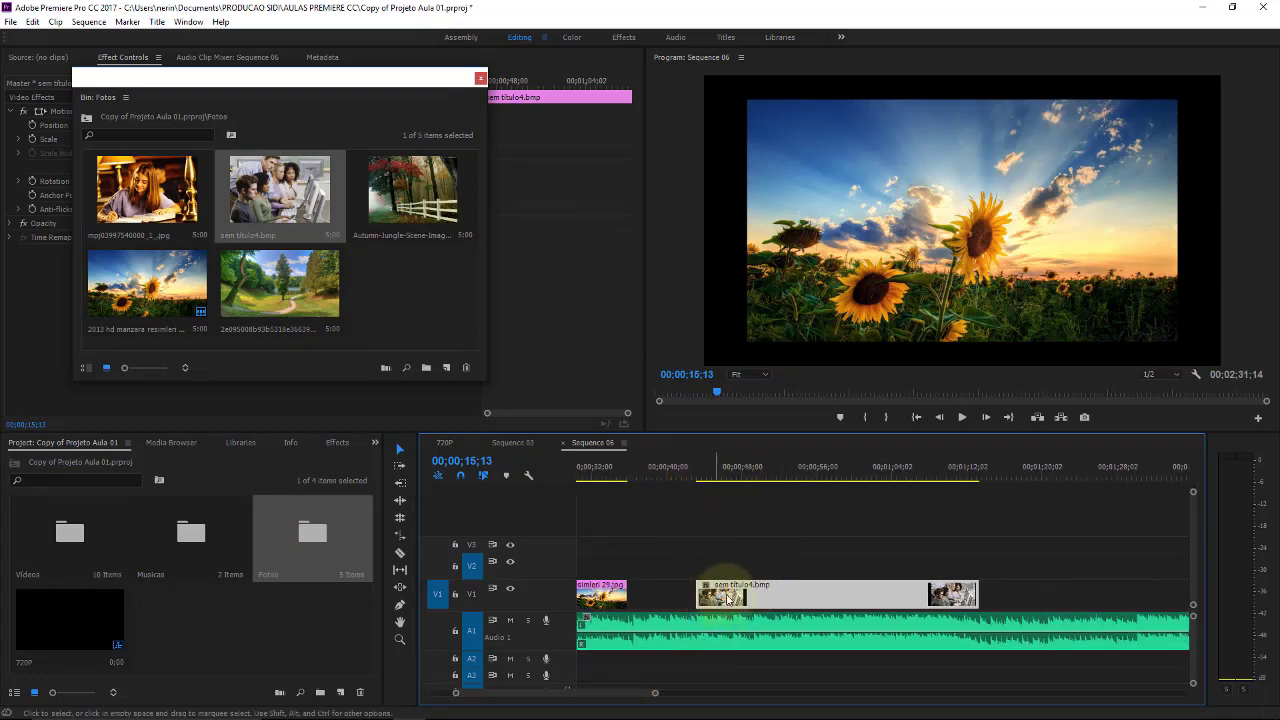
left_click_drag(980, 594, 1140, 594)
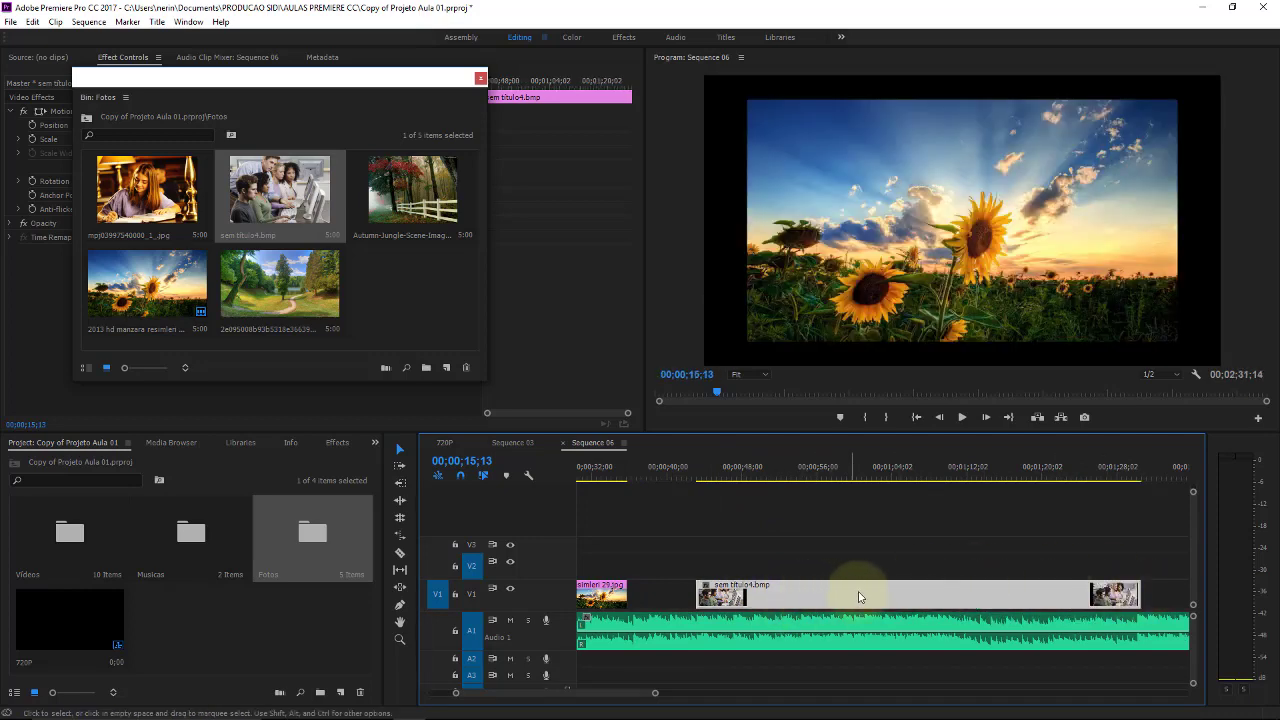
left_click(624, 446)
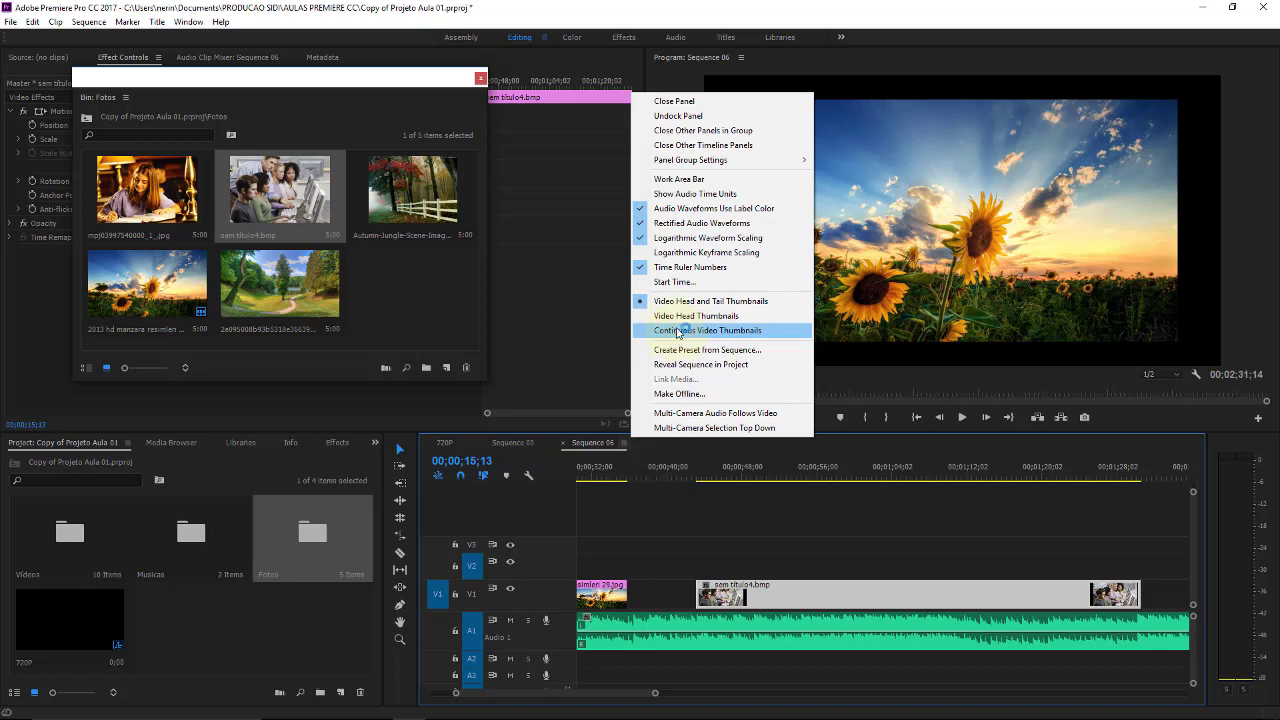
Switch Sequence 06 to Continuous Video Thumbnails, preview the students photo, and open the Videos bin.
left_click(678, 331)
left_click_drag(689, 472, 704, 472)
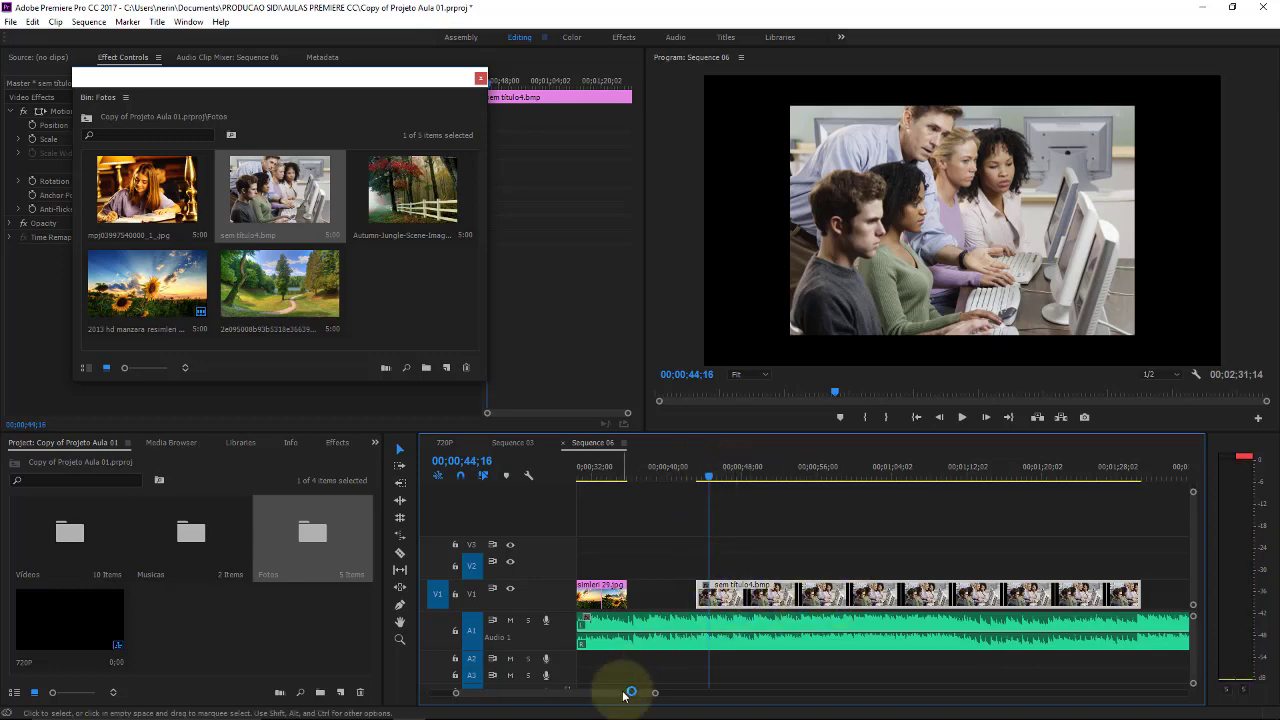
left_click_drag(625, 692, 600, 692)
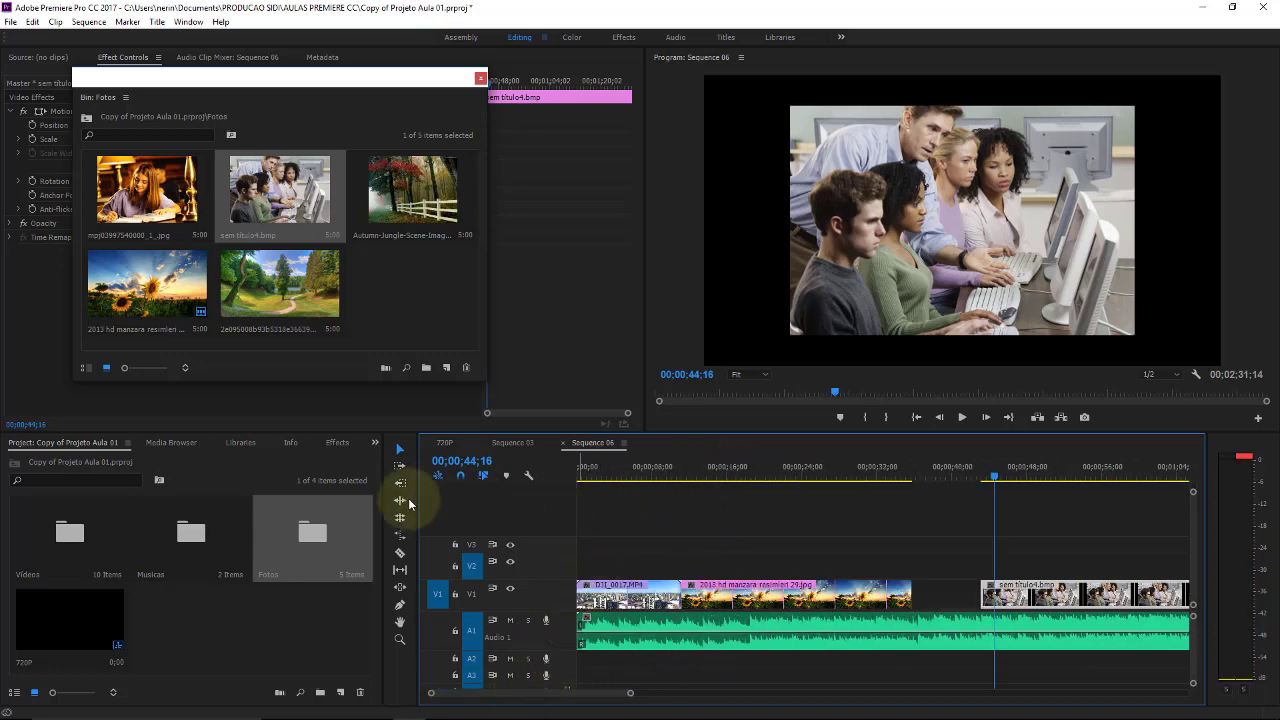
double_click(62, 551)
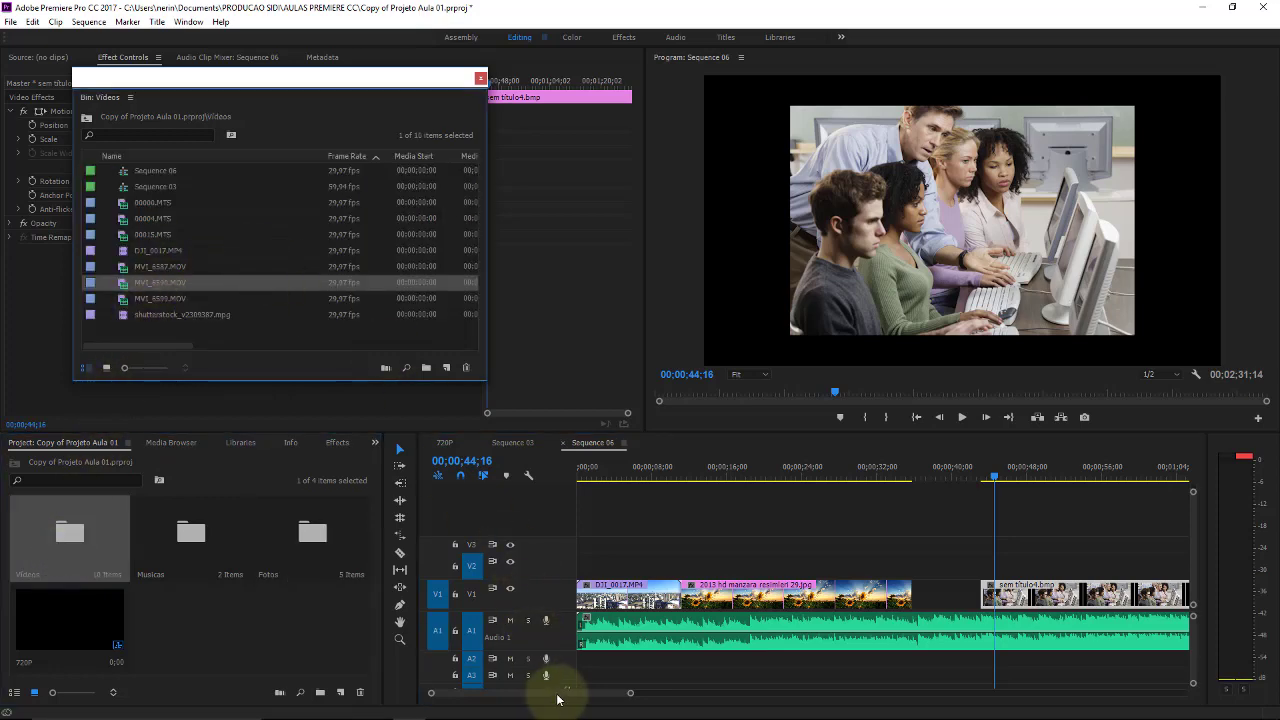
Add shutterstock_v2309387.mpg from the Icon View Videos bin to V1 and make V1 taller.
left_click_drag(558, 697, 623, 690)
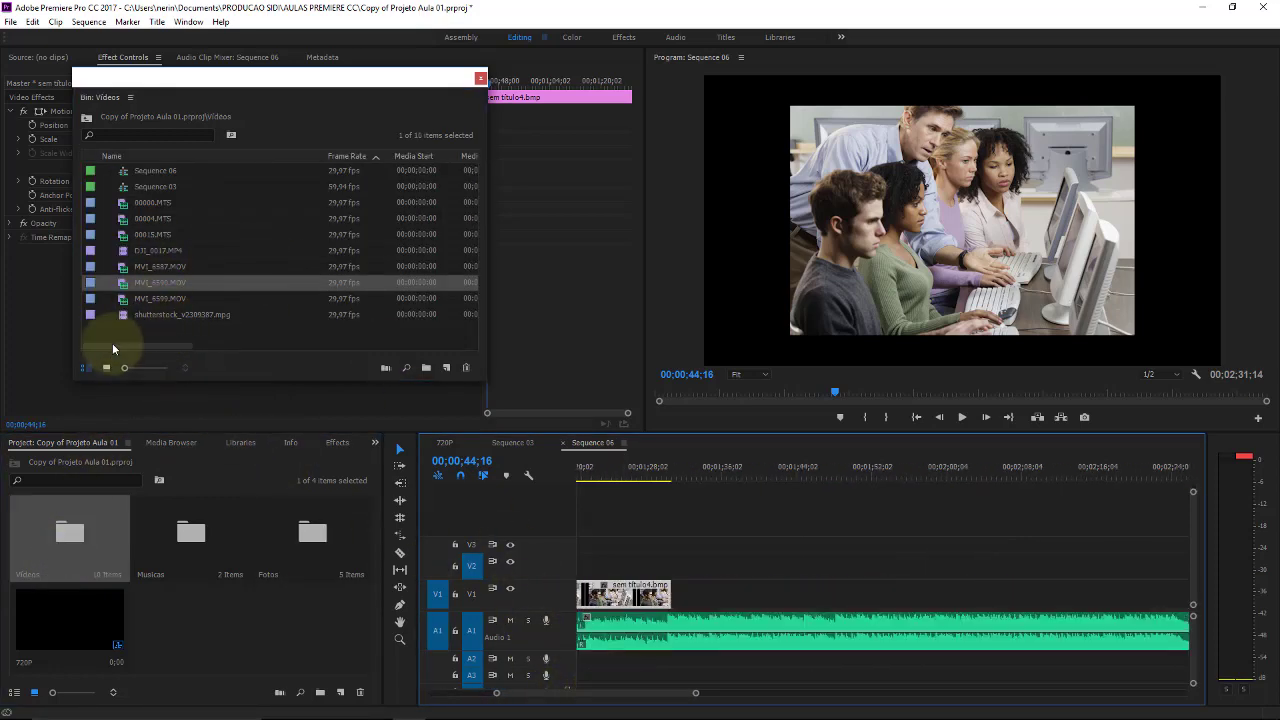
left_click(107, 369)
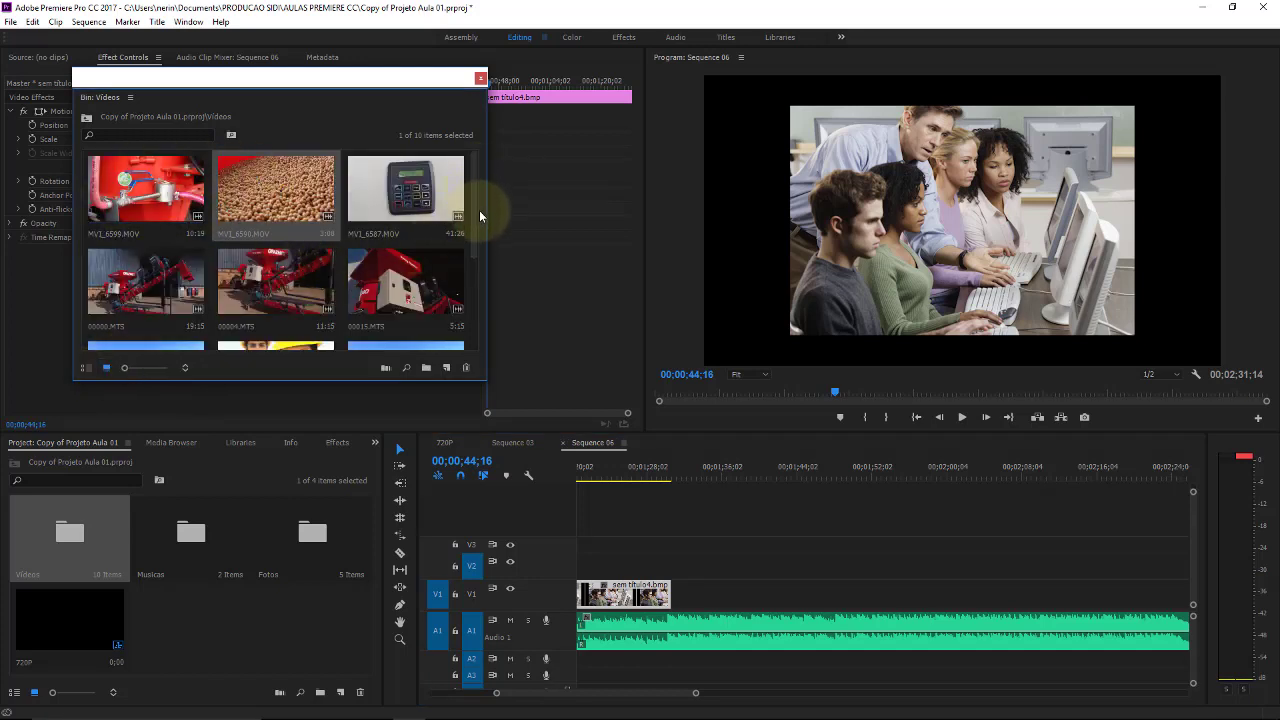
left_click_drag(473, 192, 480, 240)
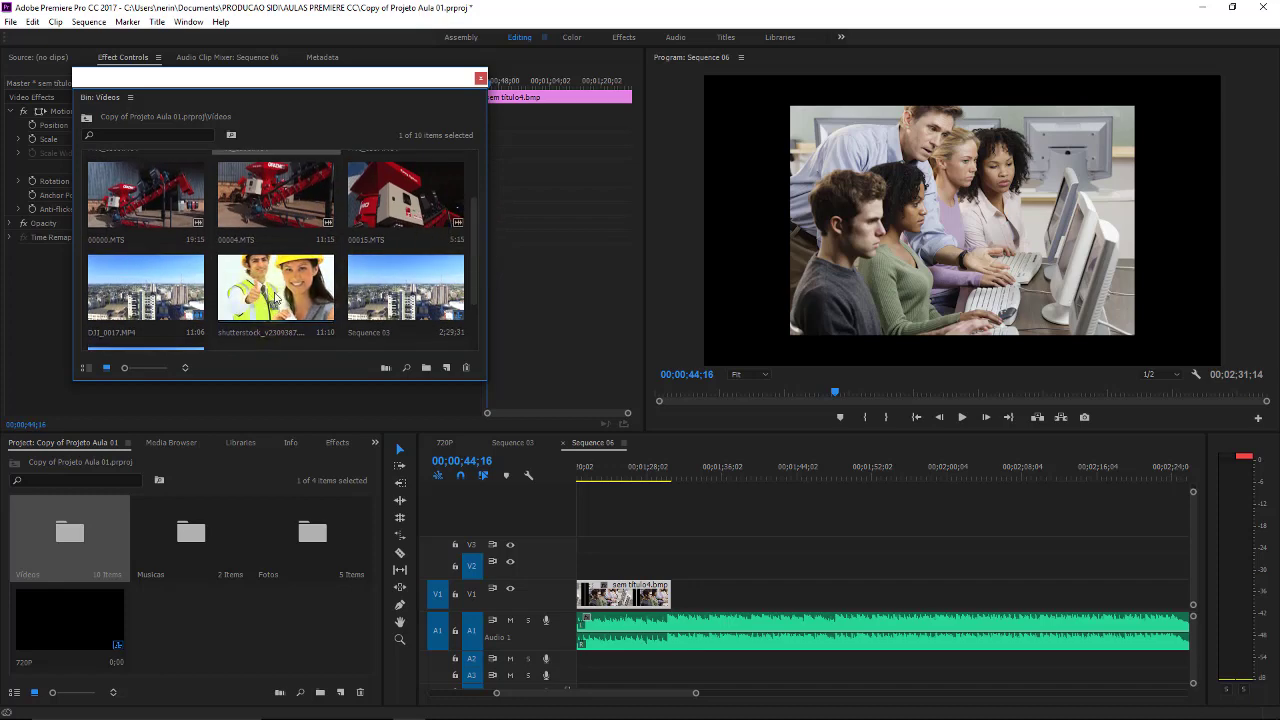
left_click_drag(276, 298, 750, 597)
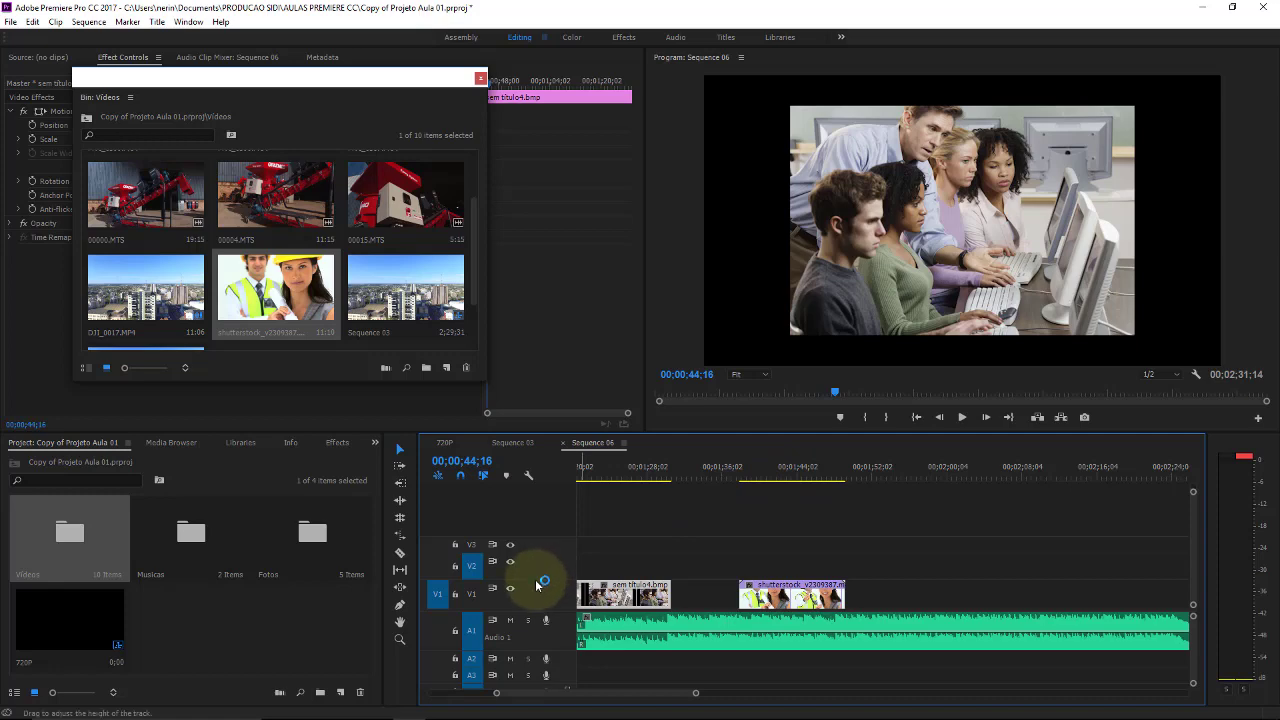
left_click_drag(537, 585, 537, 560)
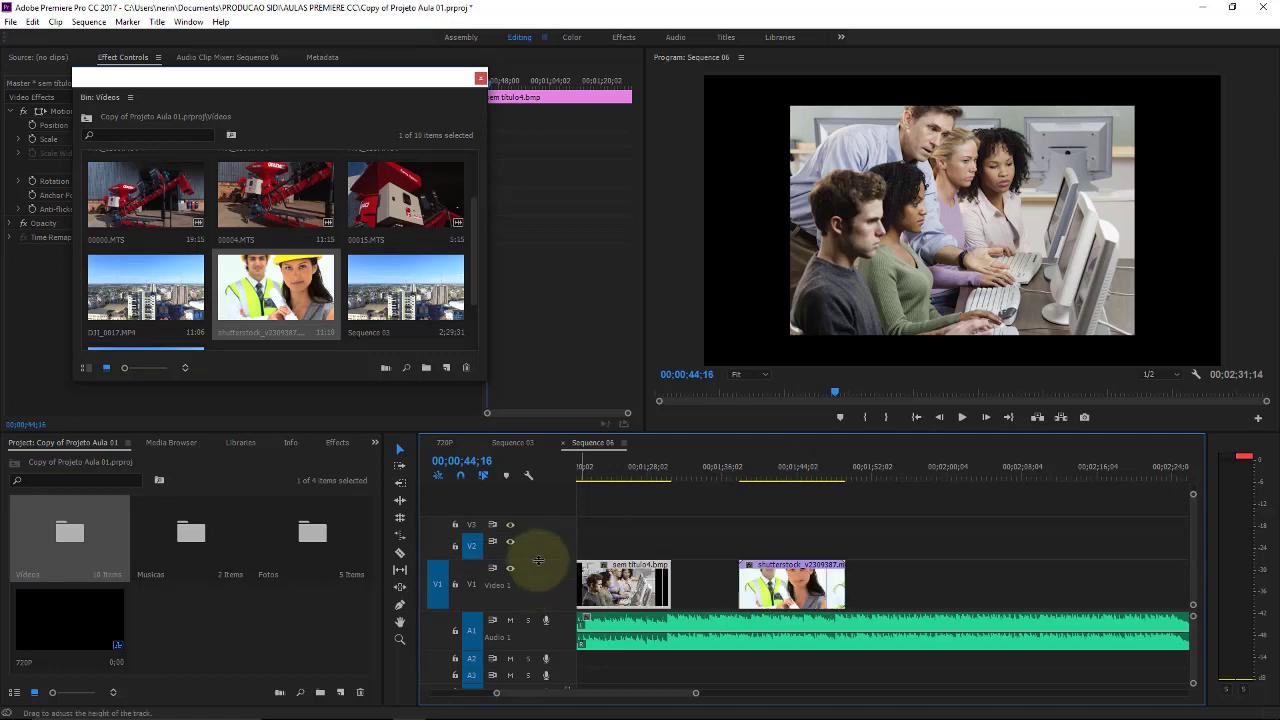
left_click(782, 467)
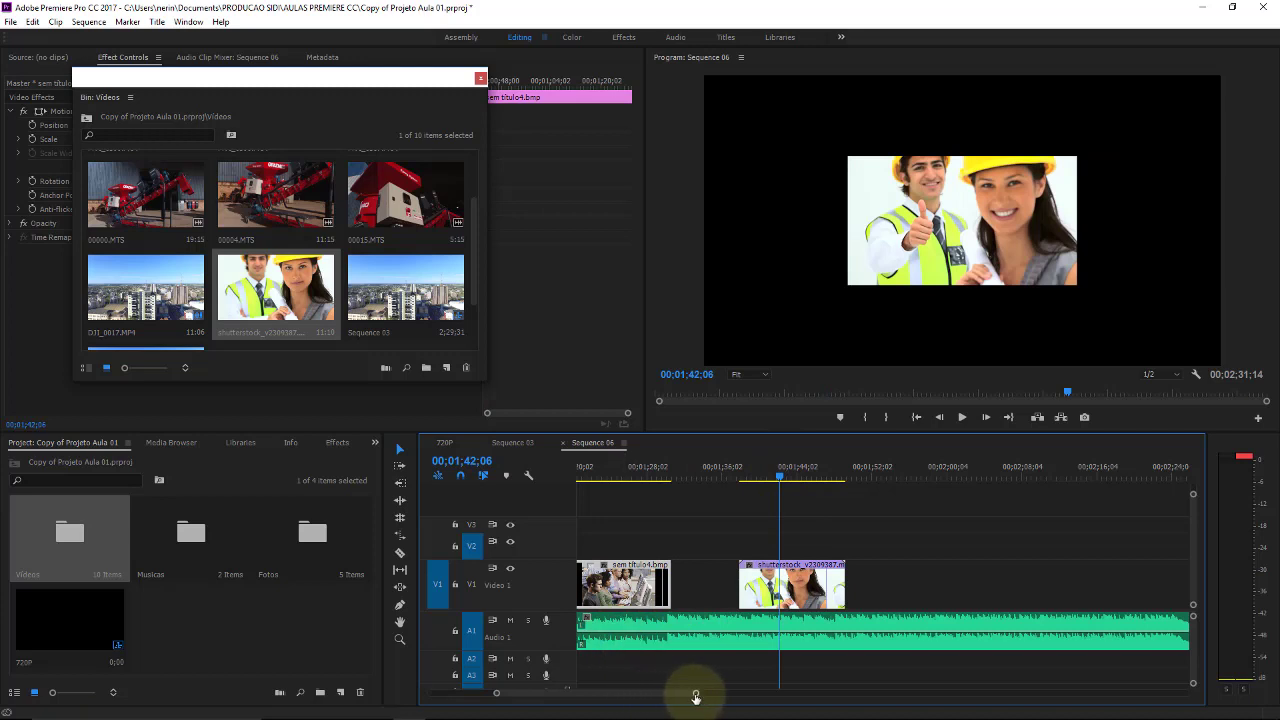
left_click_drag(696, 697, 713, 697)
mouse_move(727, 697)
left_mouse_down()
mouse_move(836, 698)
mouse_move(690, 701)
left_mouse_up()
type("+")
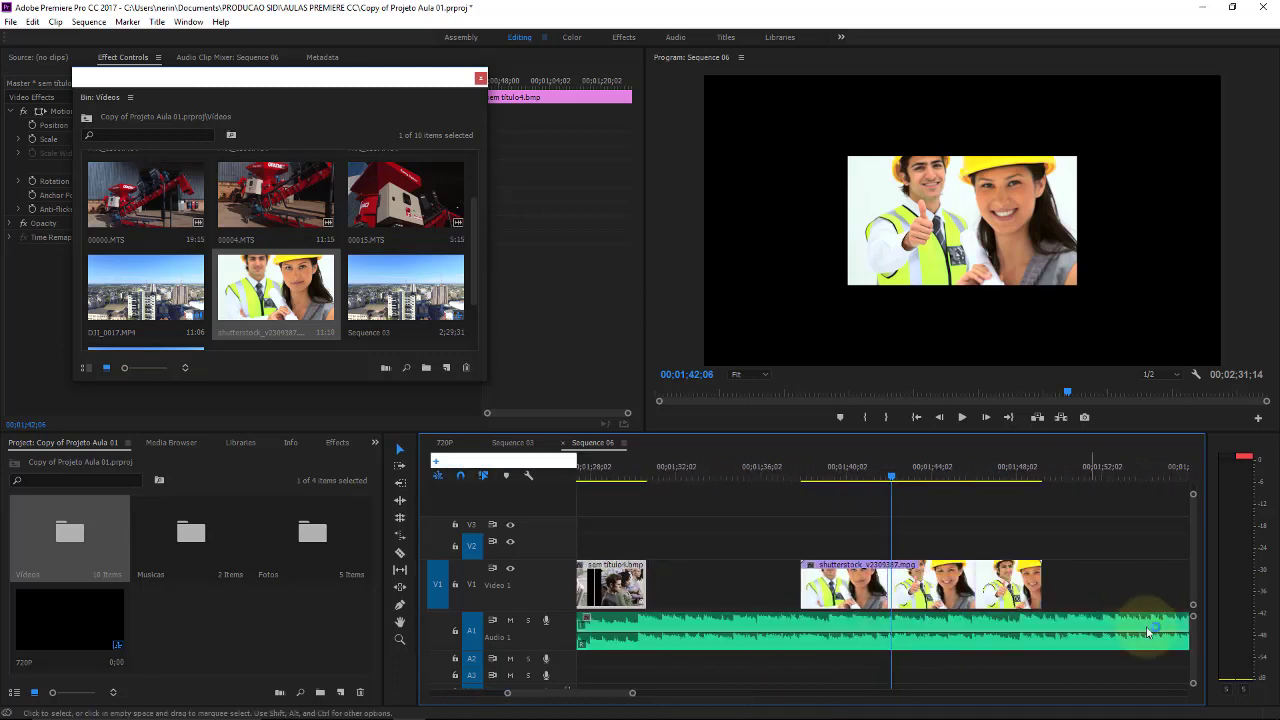
left_click(697, 522)
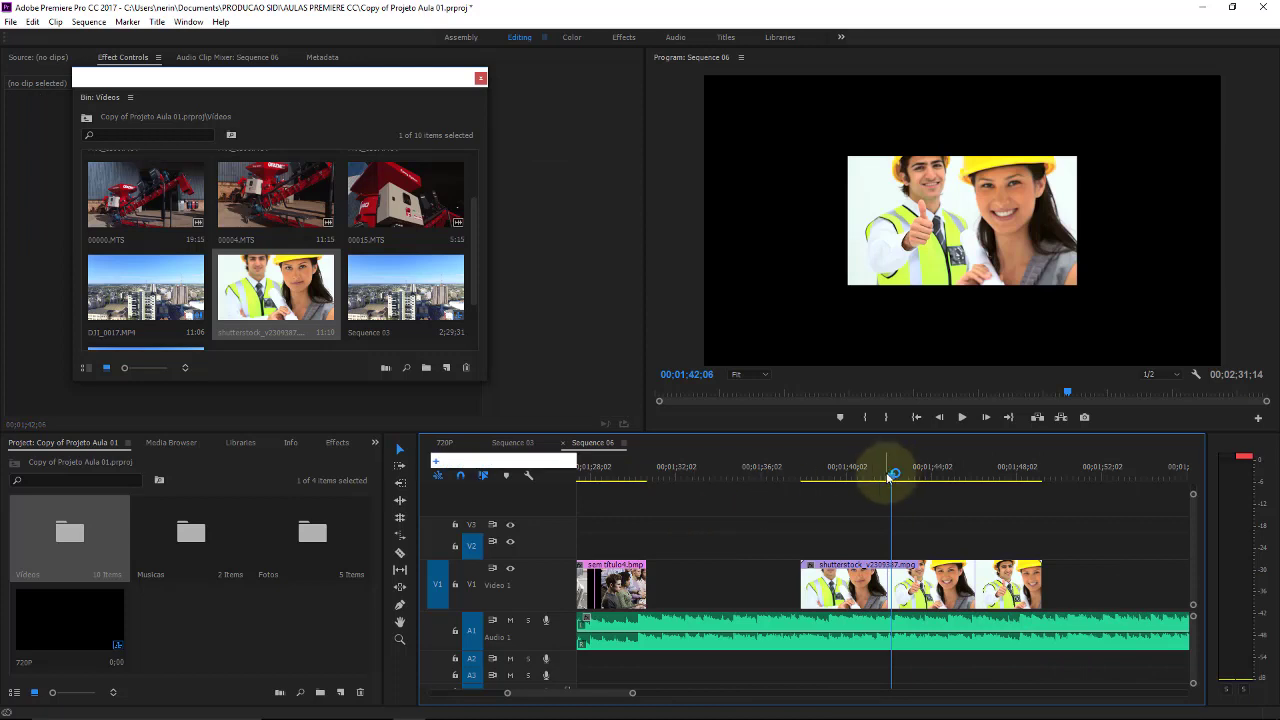
left_click(818, 479)
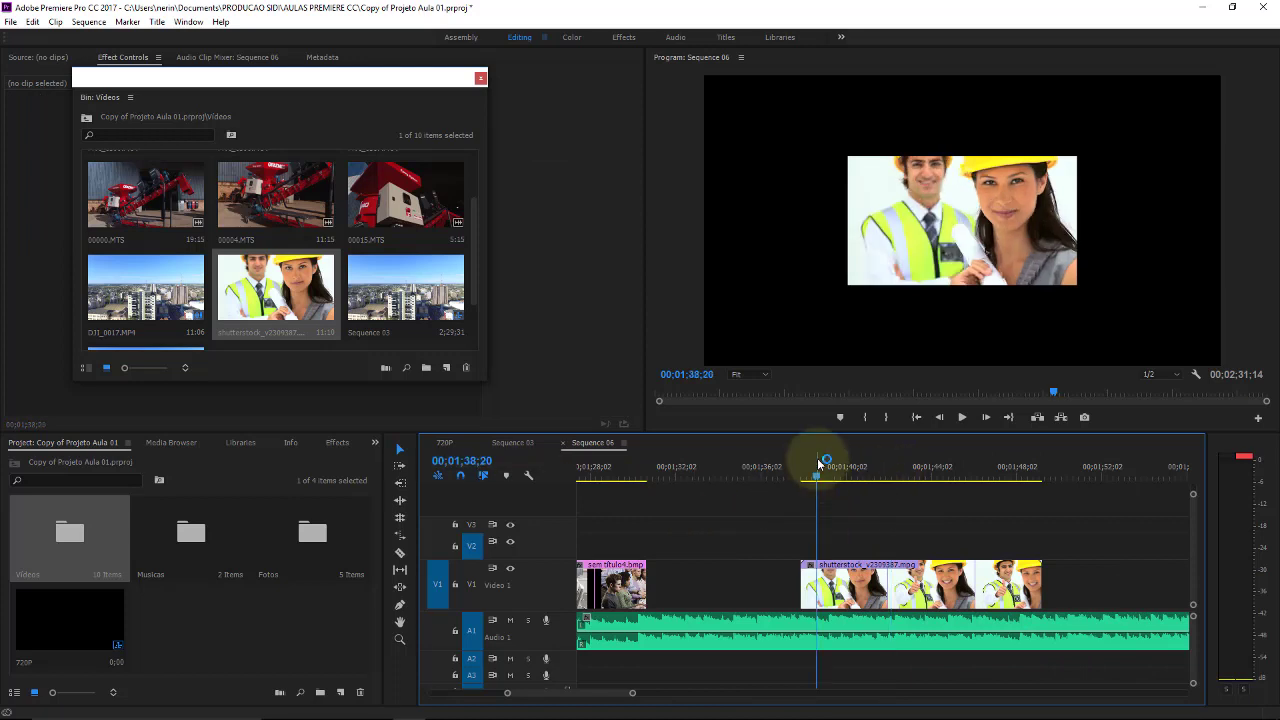
key("equal")
key("equal")
key("equal")
key("equal")
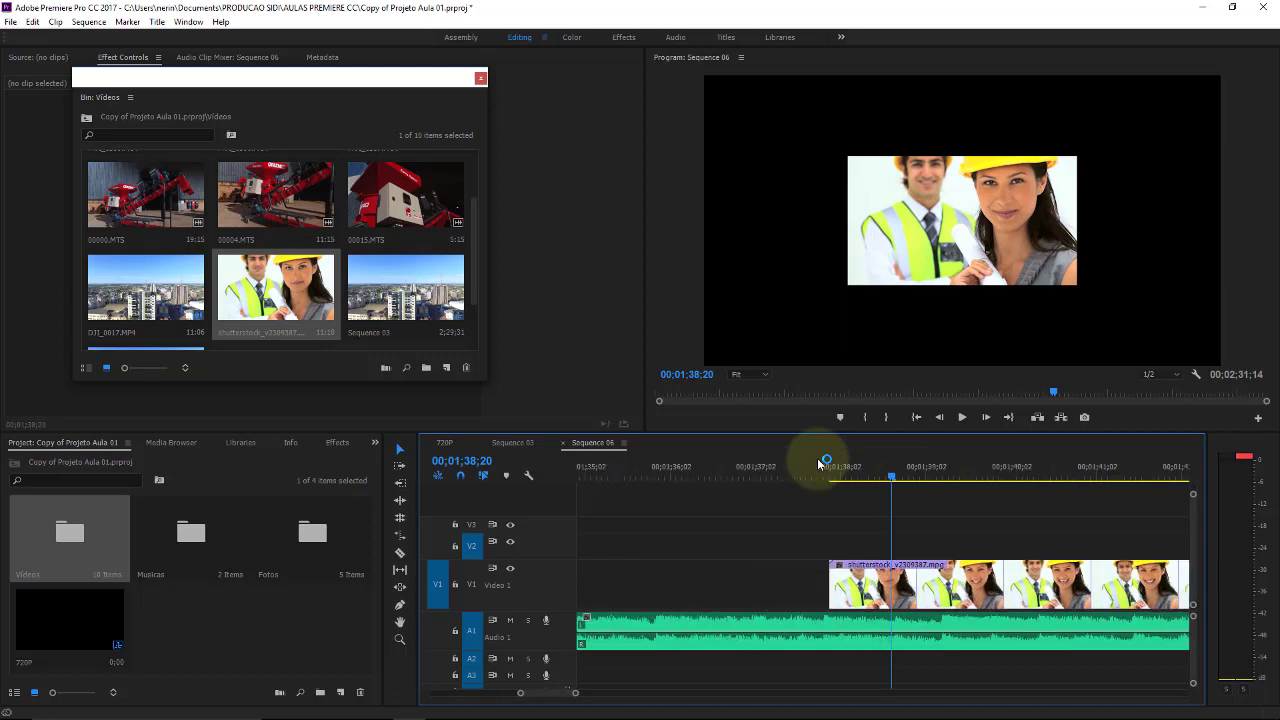
key("equal")
key("equal")
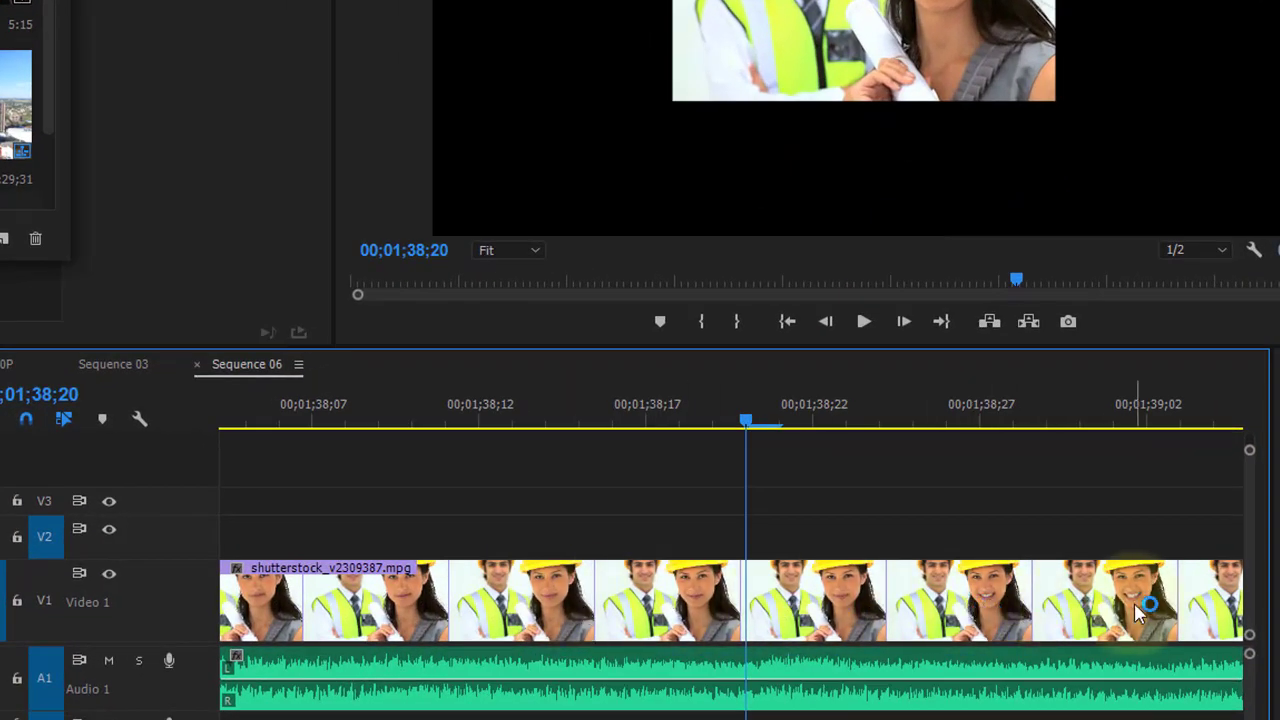
left_click(446, 420)
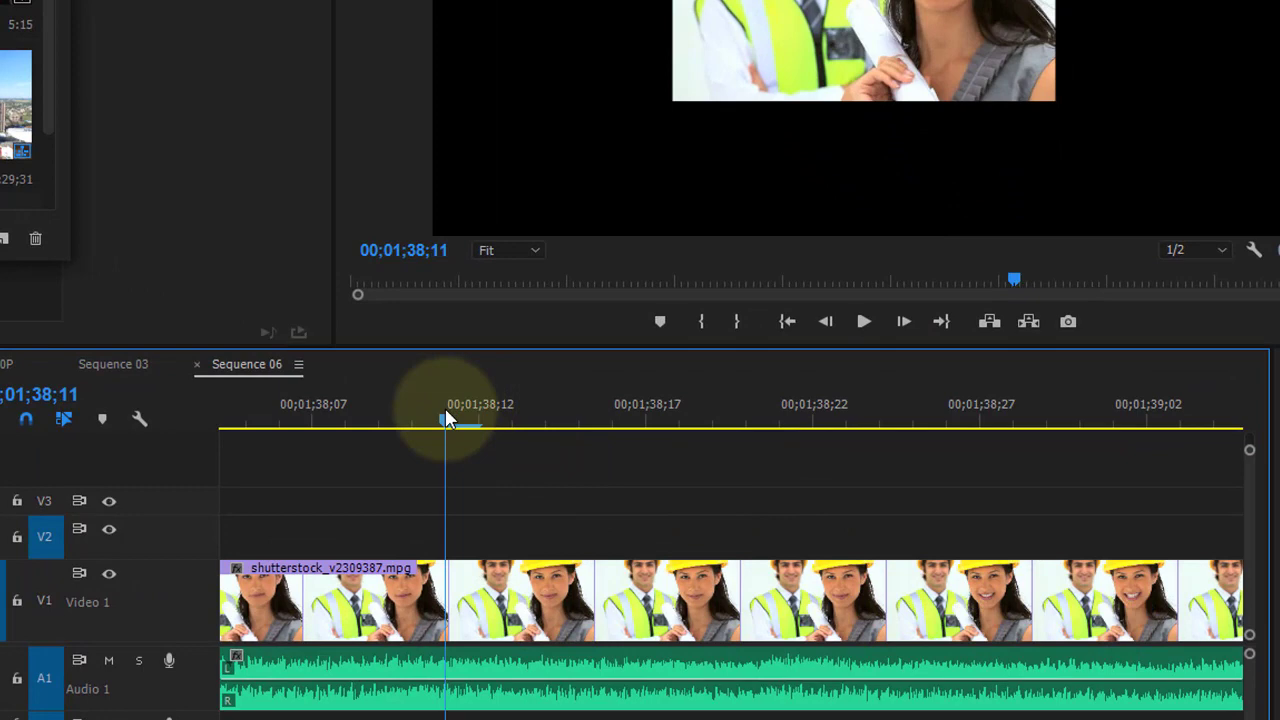
key("Right")
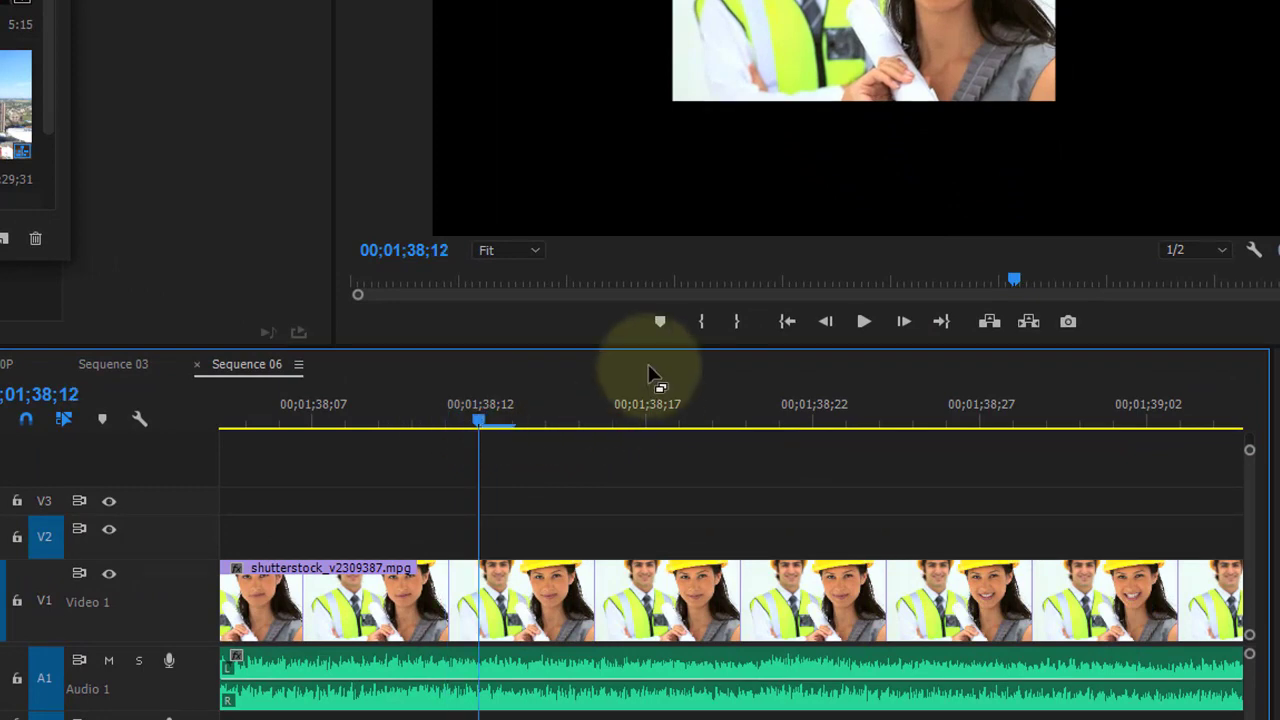
key("Right")
key("Right")
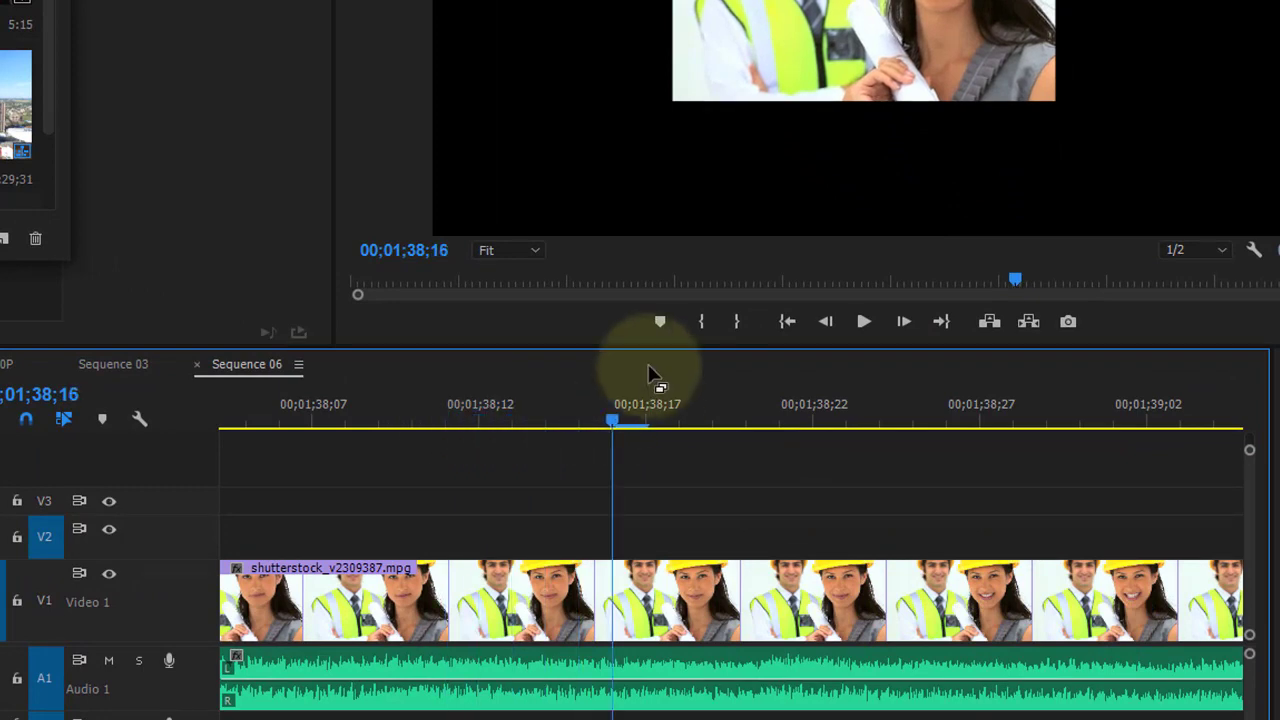
key("Right")
key("Right")
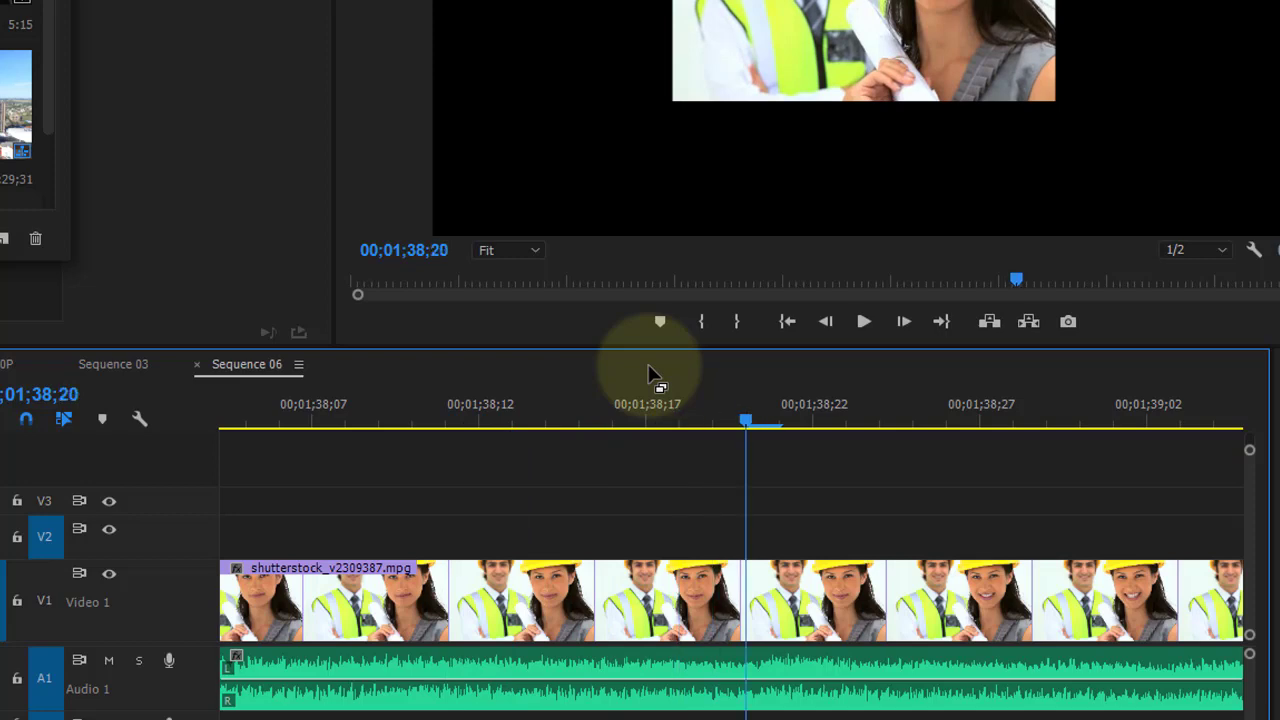
key("Right")
key("Right")
key("Right")
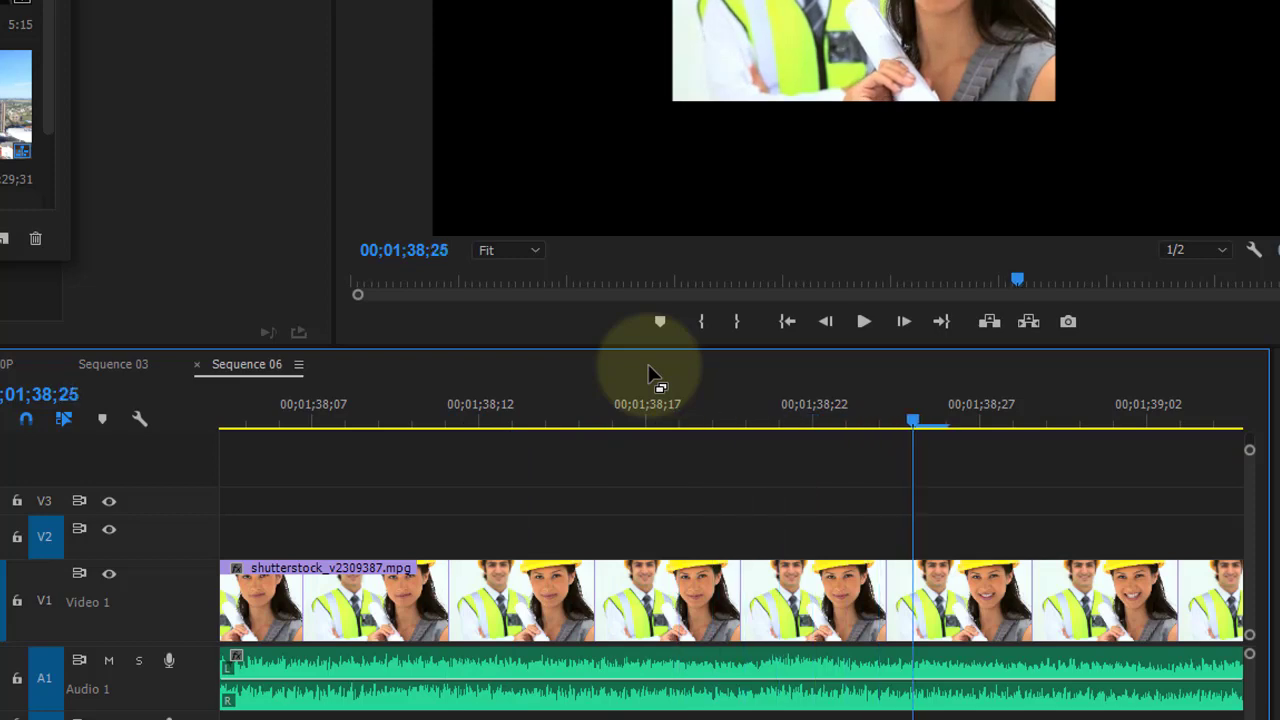
key("Right")
key("Right")
key("Right")
key("Right")
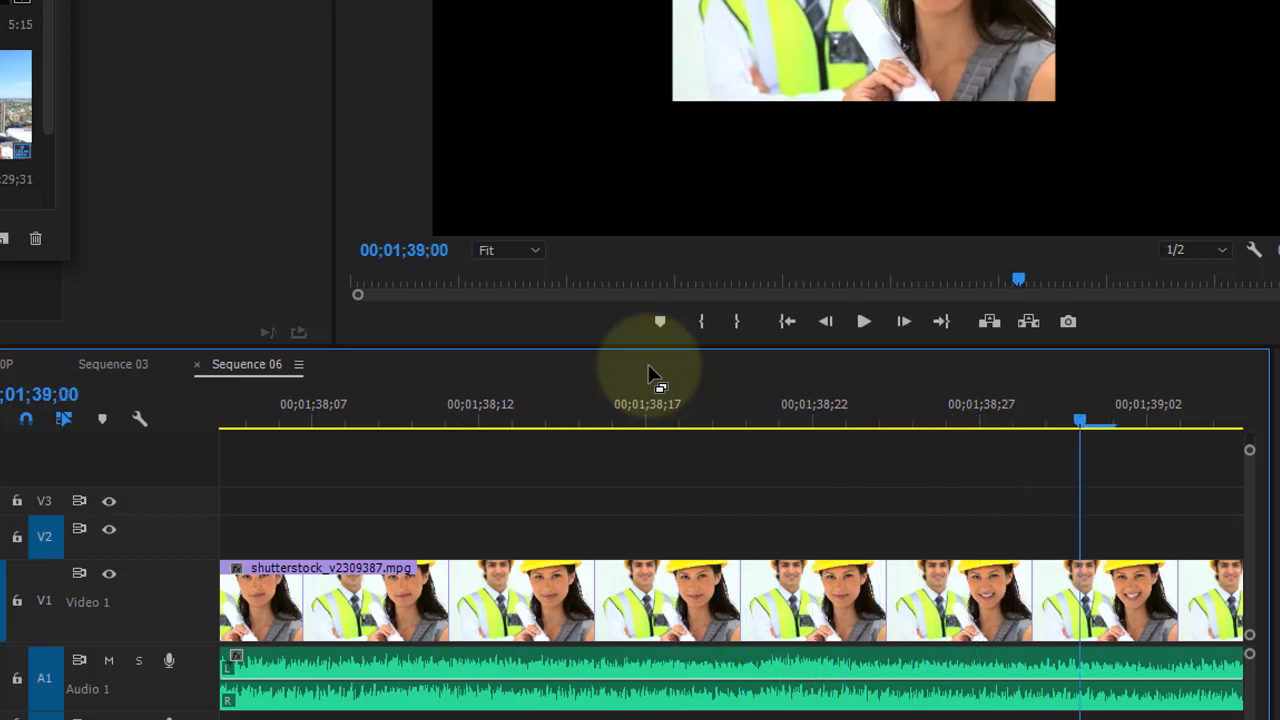
key("Right")
key("Right")
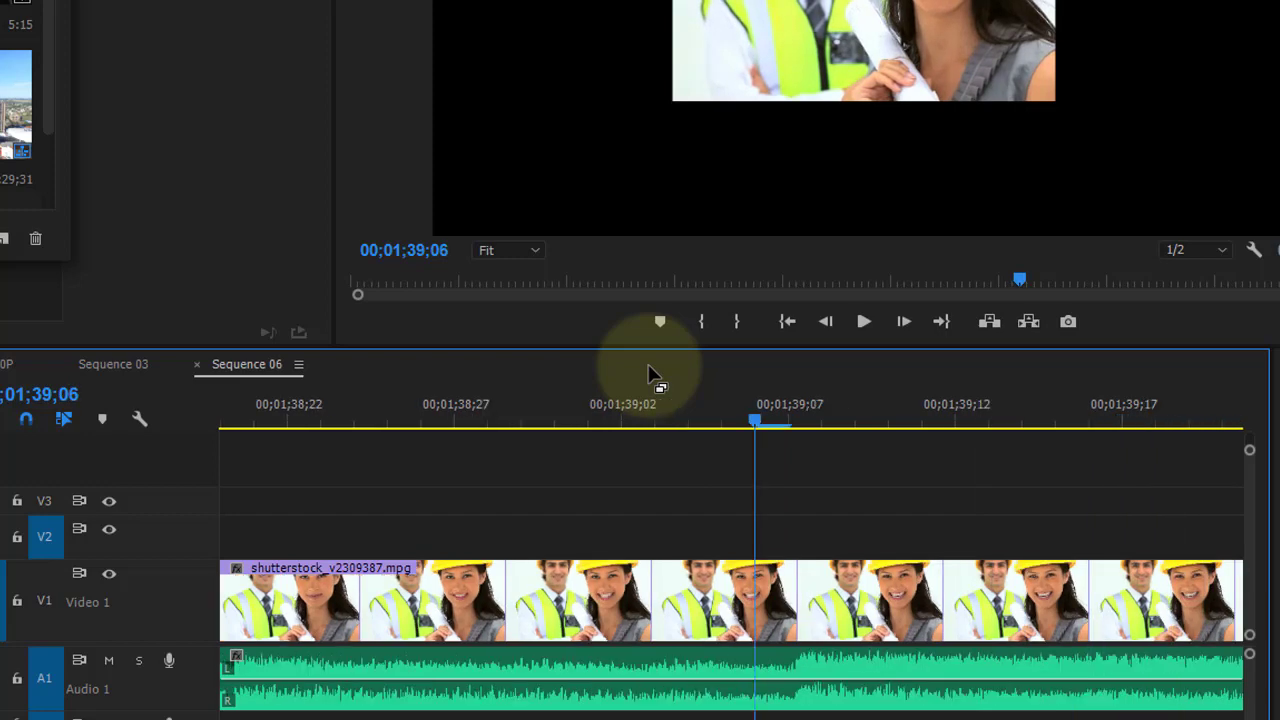
key("Right")
key("Right")
key("Right")
key("Right")
key("Right")
key("Left")
key("Left")
key("Left")
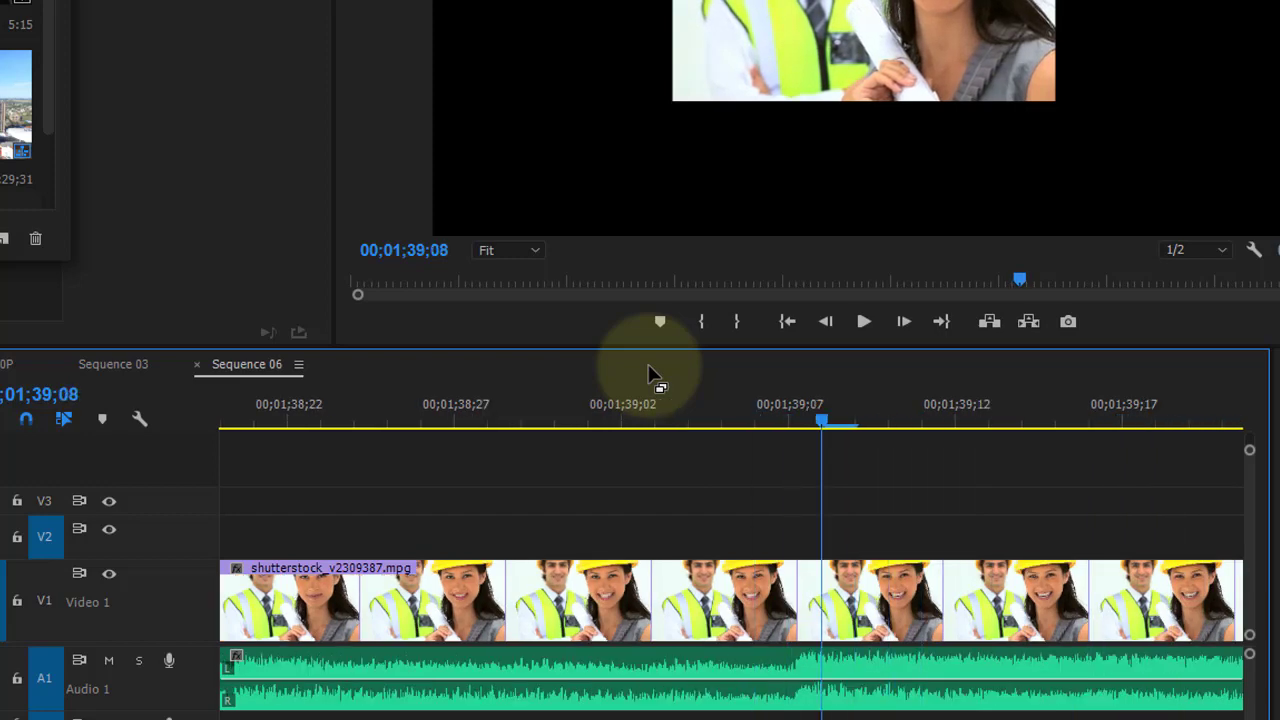
key("Left")
key("Left")
key("Left")
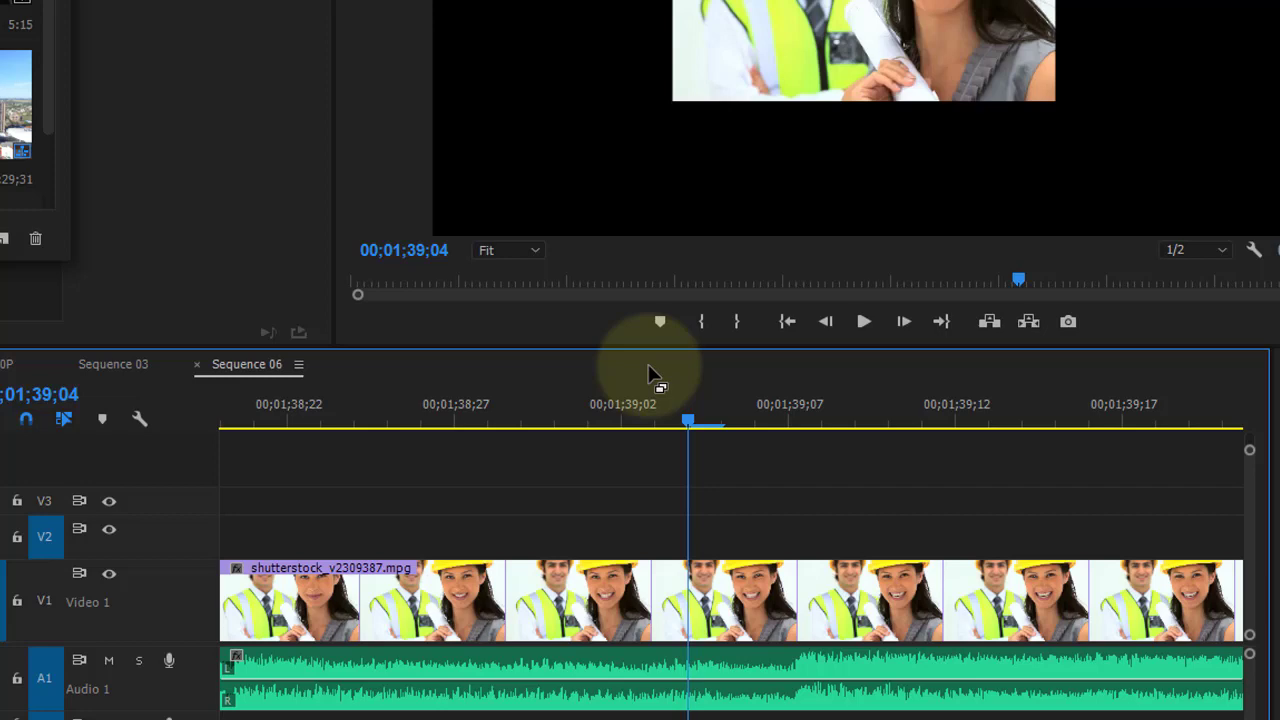
key("minus")
key("minus")
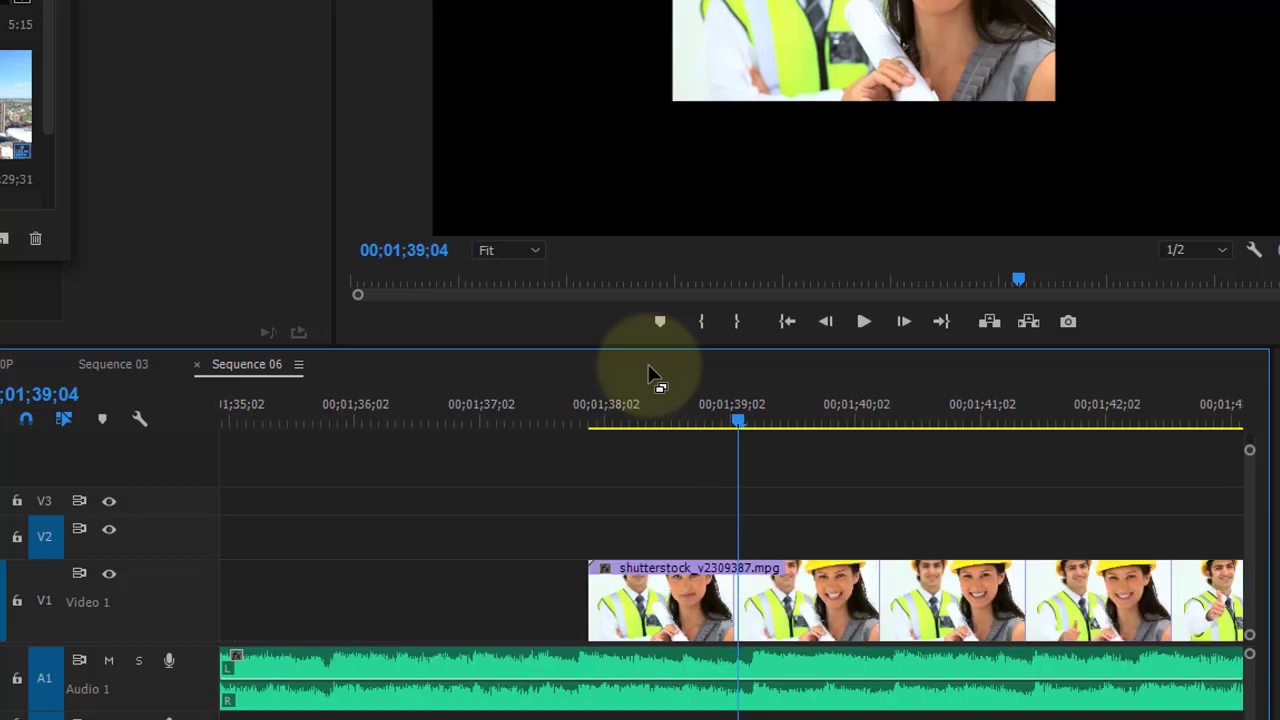
key("minus")
key("minus")
key("minus")
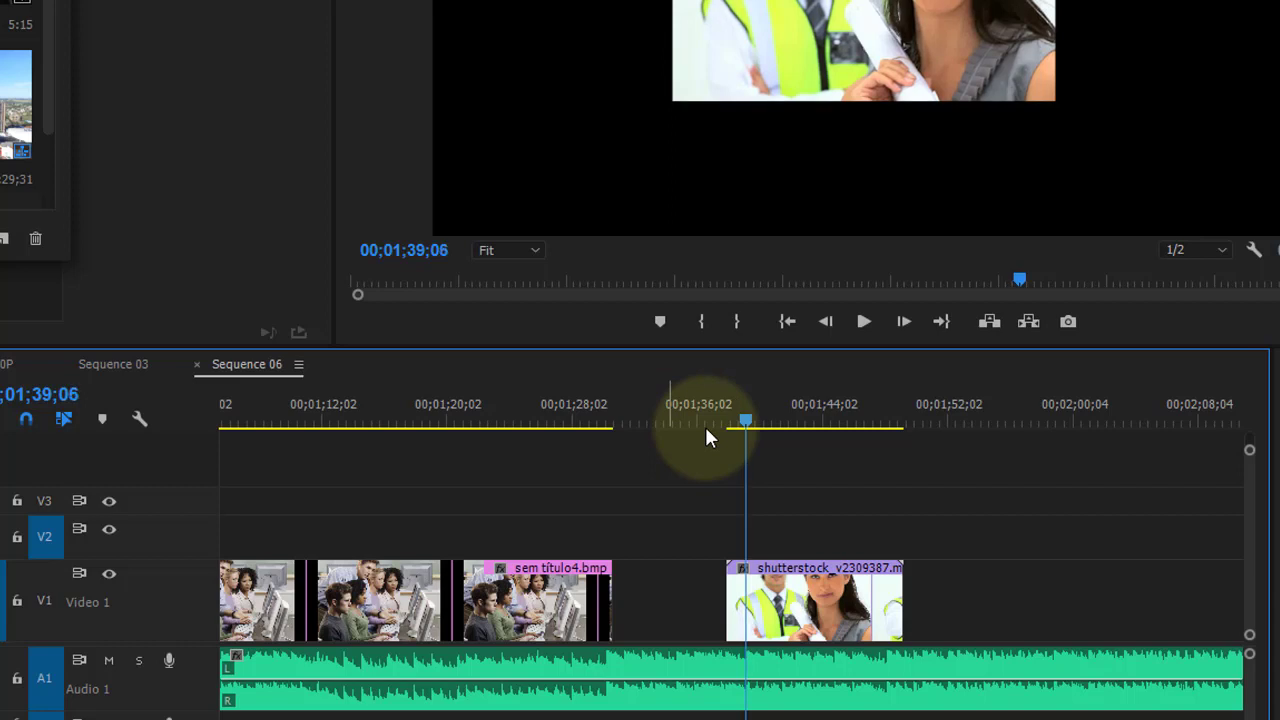
Marquee-select the sunflower and sem titulo4.bmp clips after the drone clip and delete them.
mouse_move(751, 420)
left_mouse_down()
mouse_move(798, 420)
mouse_move(755, 420)
left_mouse_up()
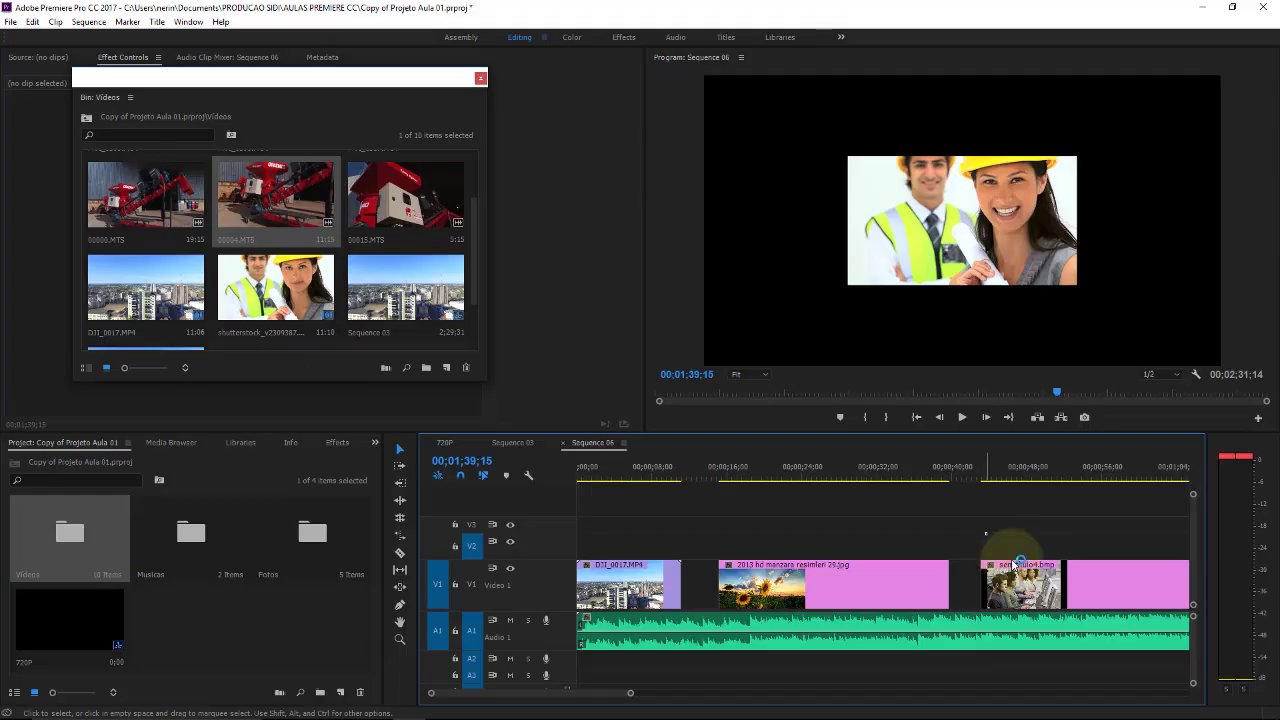
left_click(1015, 565)
left_click(775, 525)
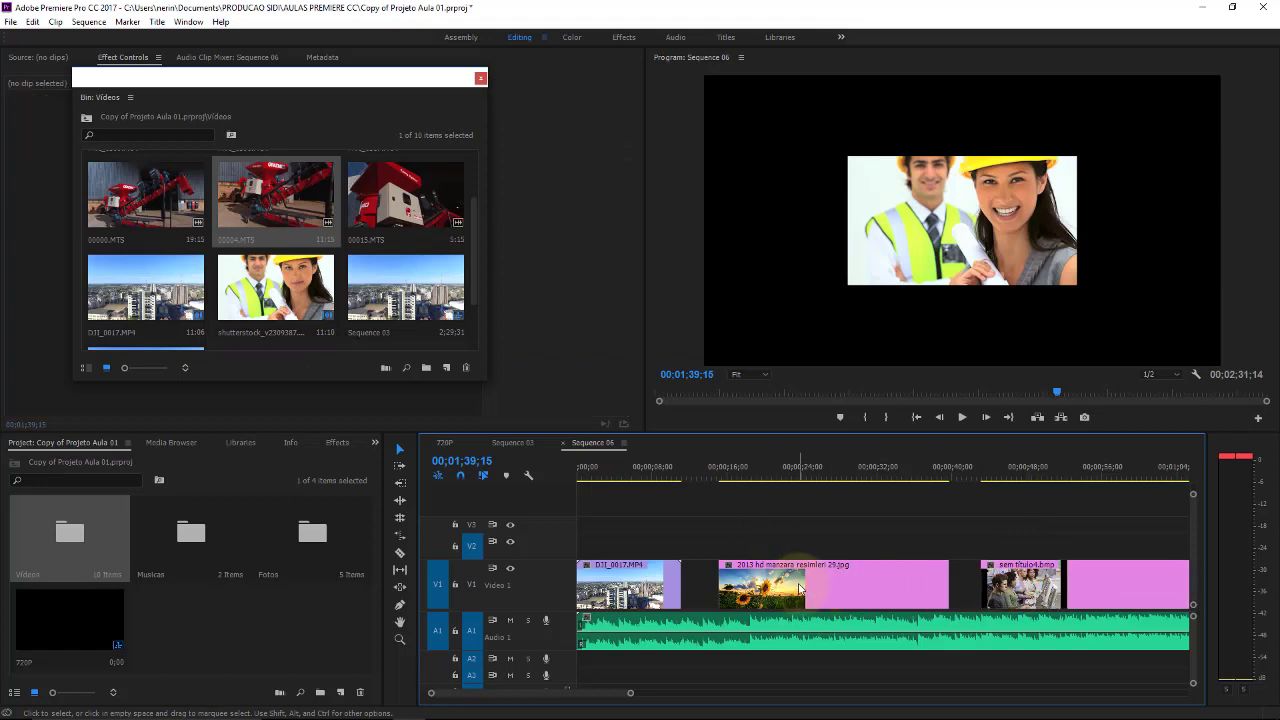
left_click(799, 589)
left_click(1025, 588, "shift")
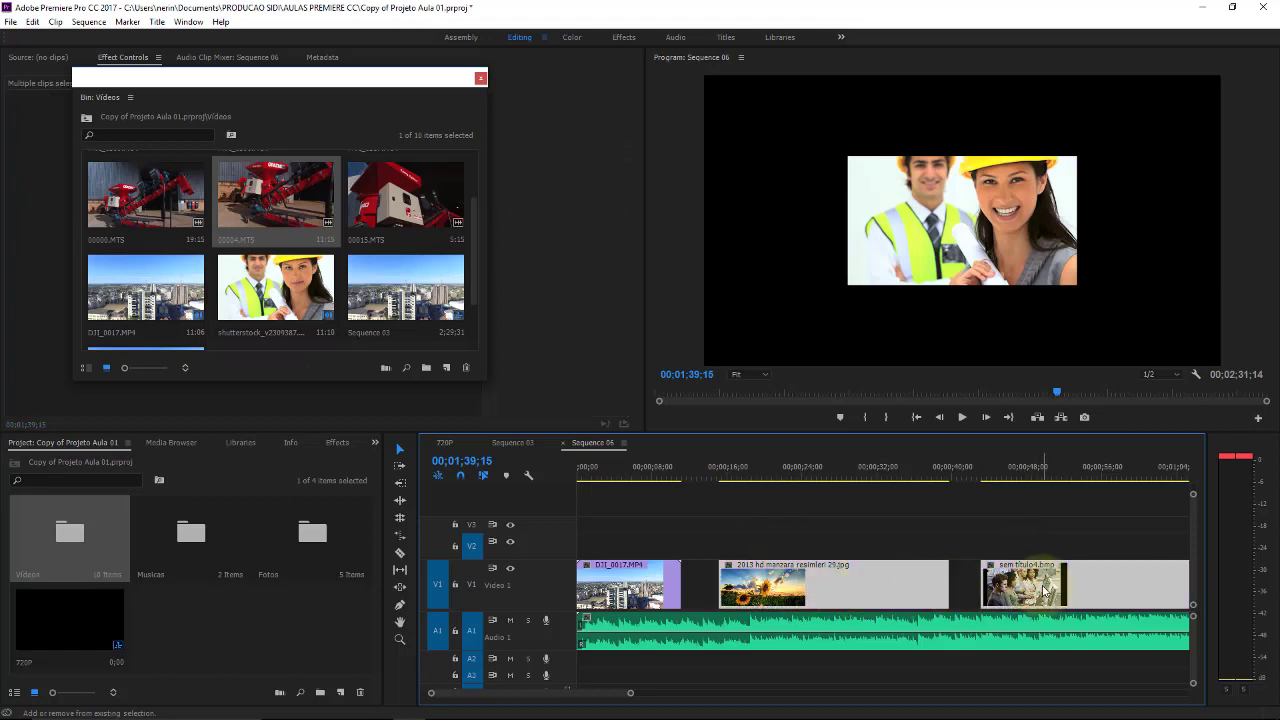
left_click(830, 525)
left_click_drag(960, 560, 1000, 570)
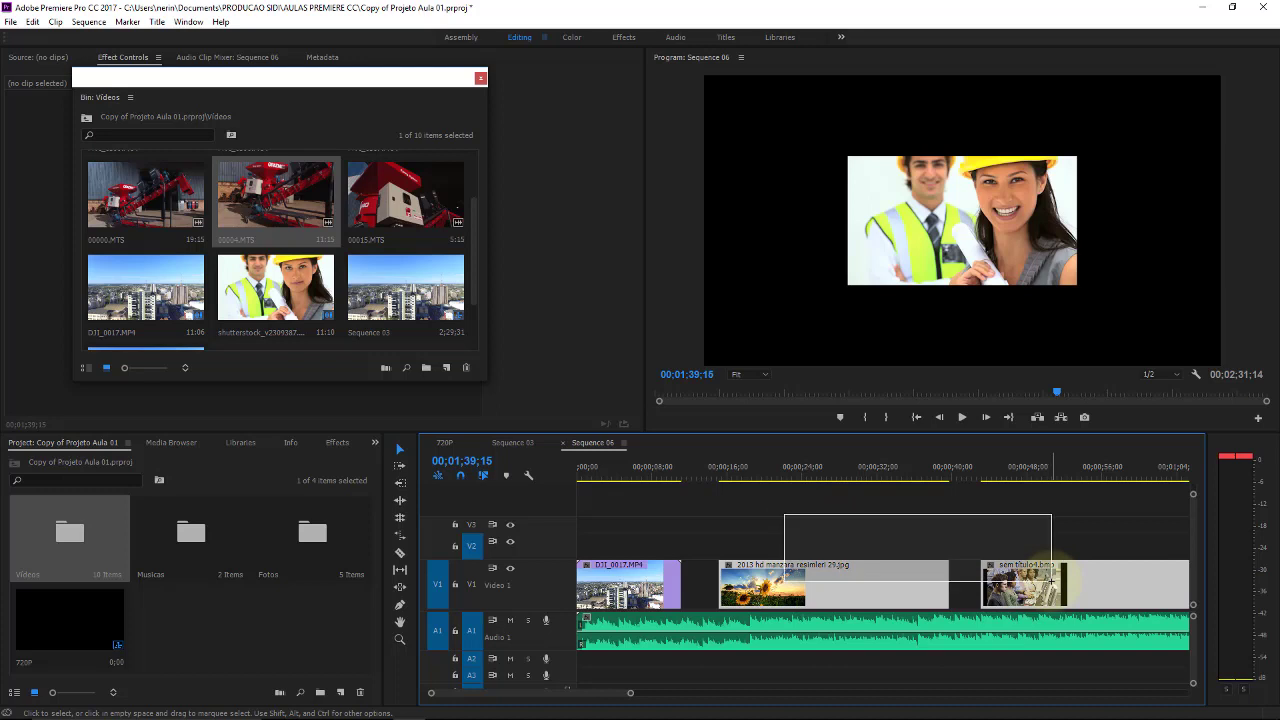
mouse_move(823, 527)
left_mouse_down()
mouse_move(1059, 603)
mouse_move(855, 515)
mouse_move(1042, 584)
left_mouse_up()
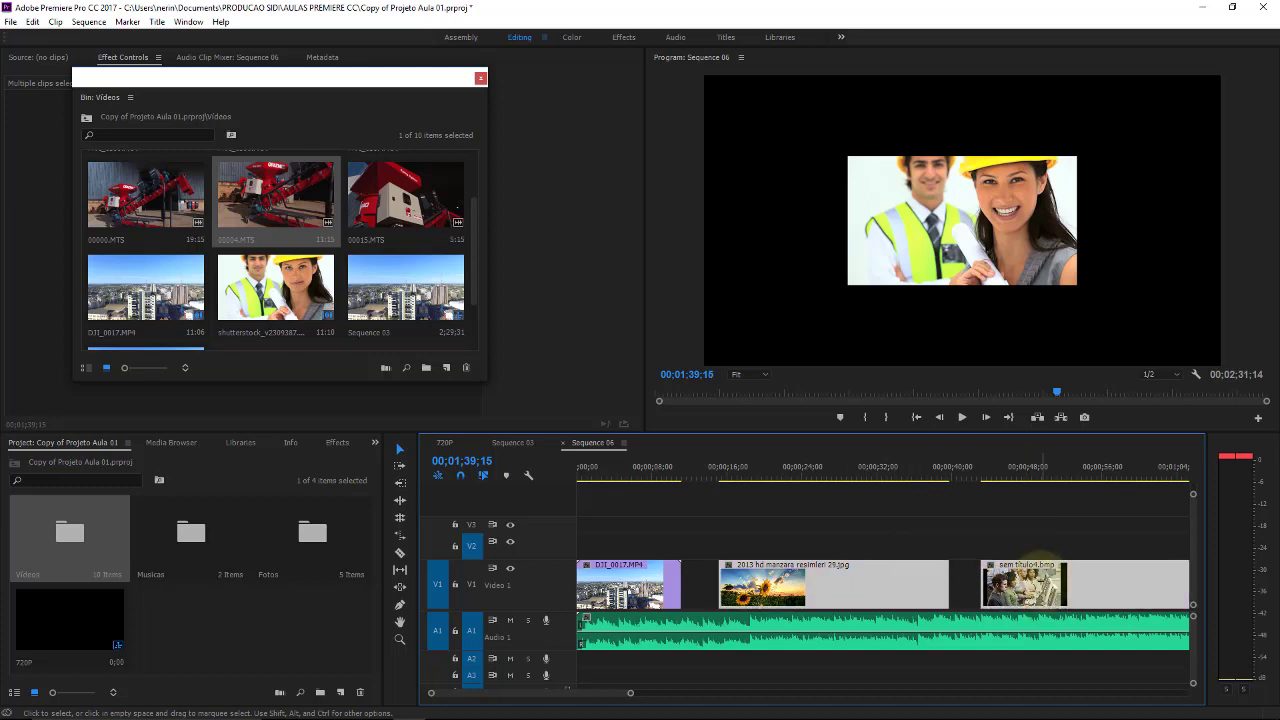
key("Delete")
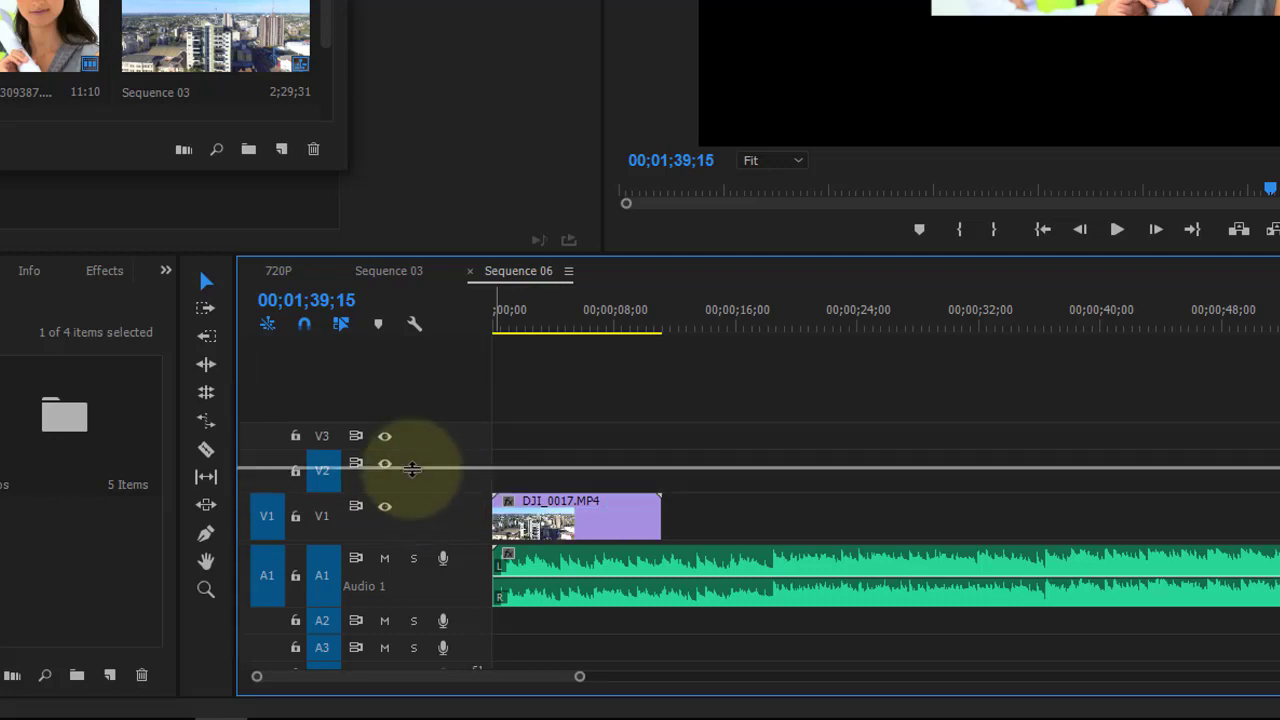
Shrink the V1 track back to a shorter height.
left_click_drag(409, 495, 412, 469)
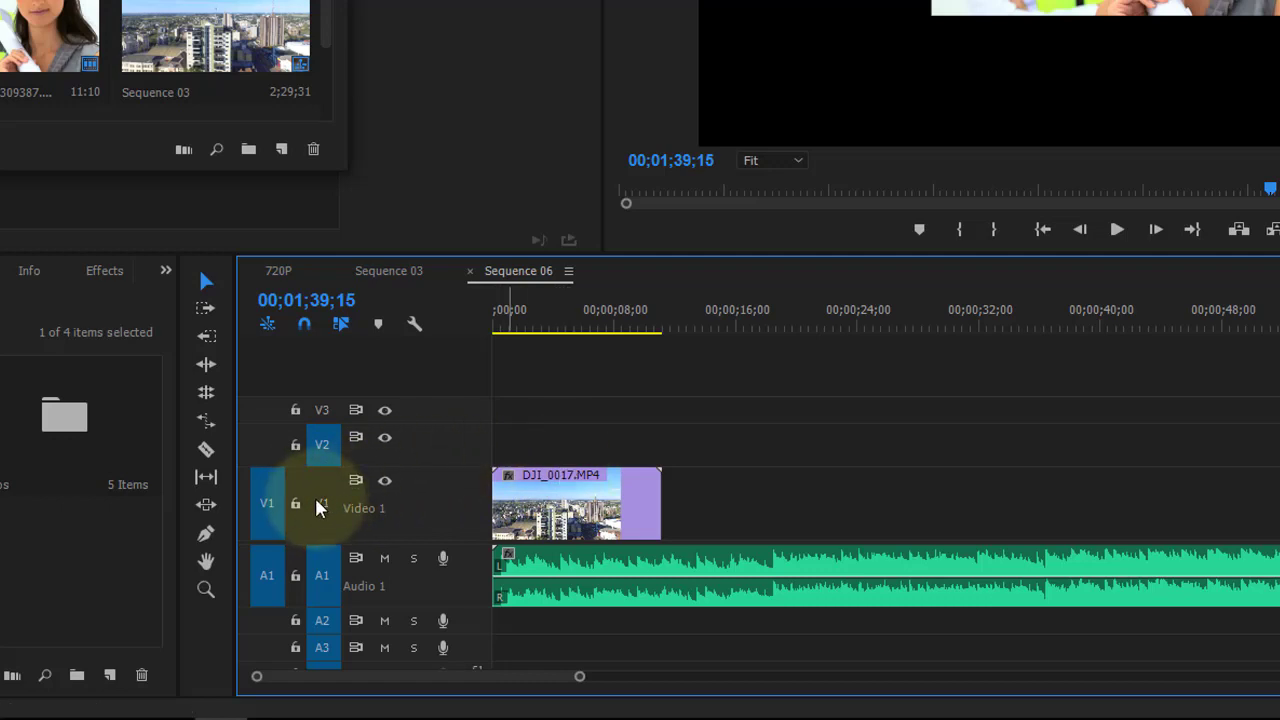
mouse_move(411, 469)
left_mouse_down()
mouse_move(412, 513)
mouse_move(421, 471)
left_mouse_up()
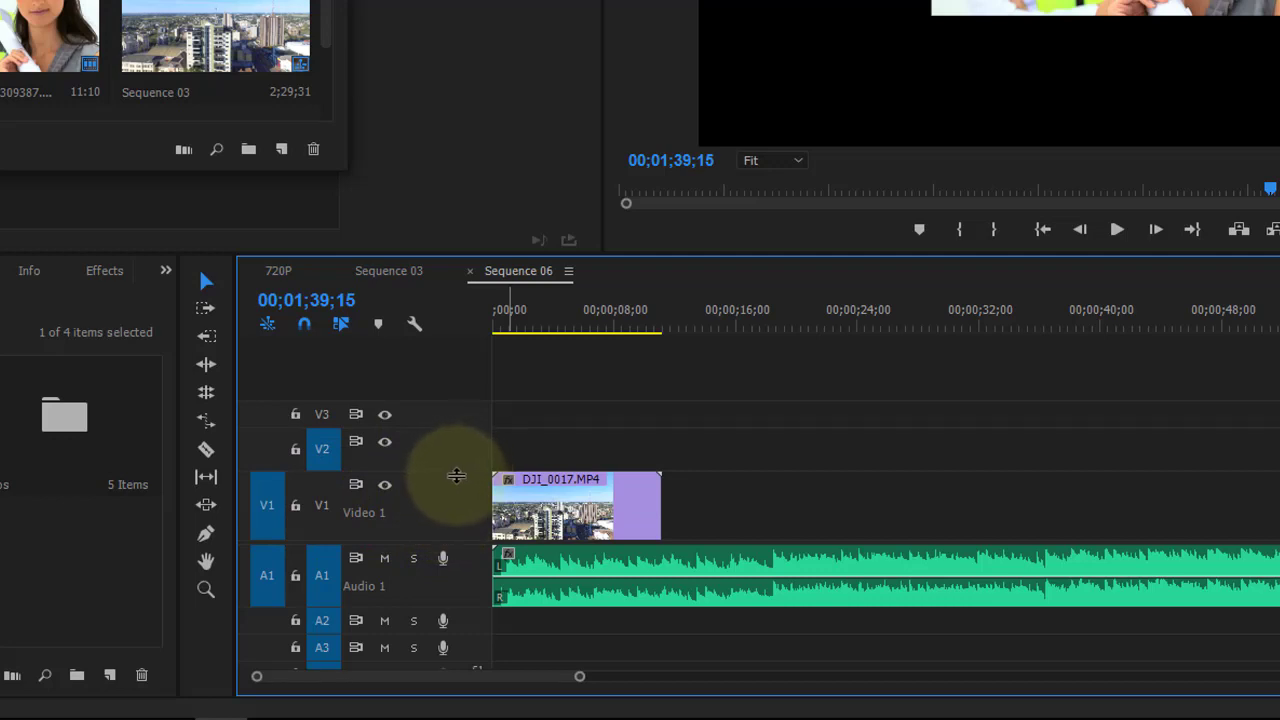
mouse_move(457, 472)
left_mouse_down()
mouse_move(455, 506)
mouse_move(459, 480)
left_mouse_up()
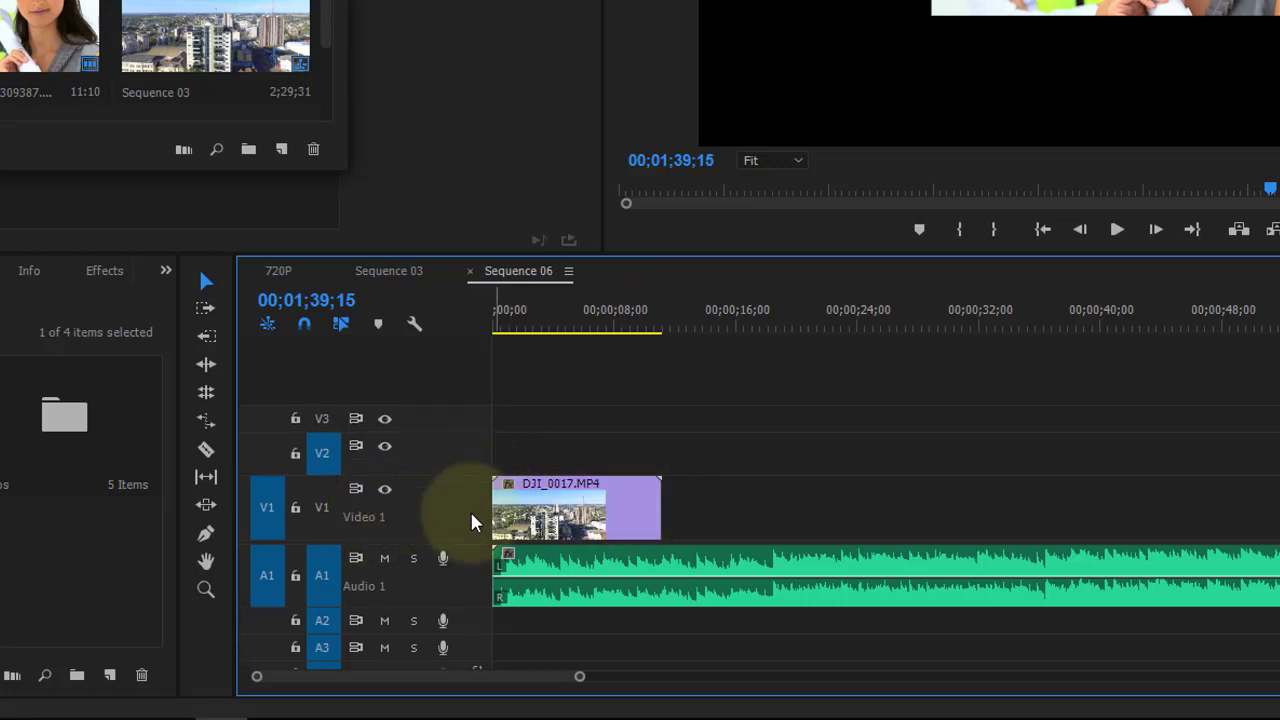
Move the playhead to 00;00;02;19 on the DJI_0017.MP4 drone clip.
left_click(328, 503)
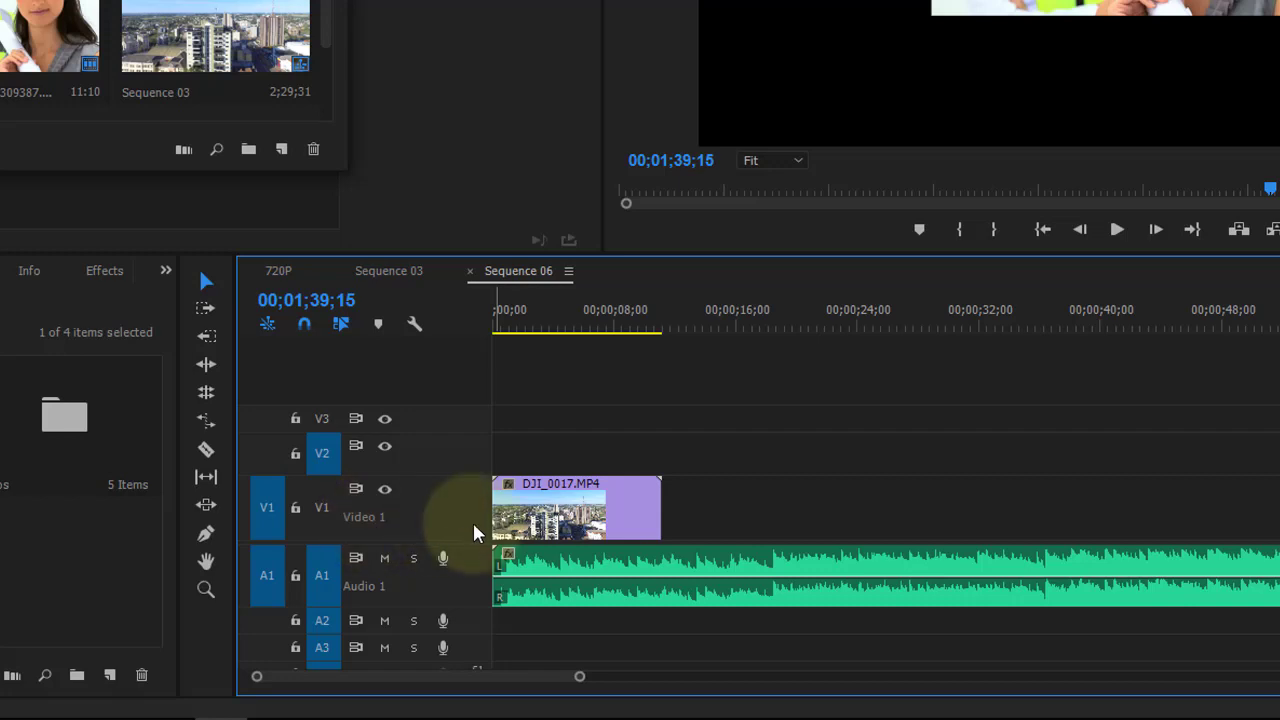
left_click(428, 463)
left_click(314, 457)
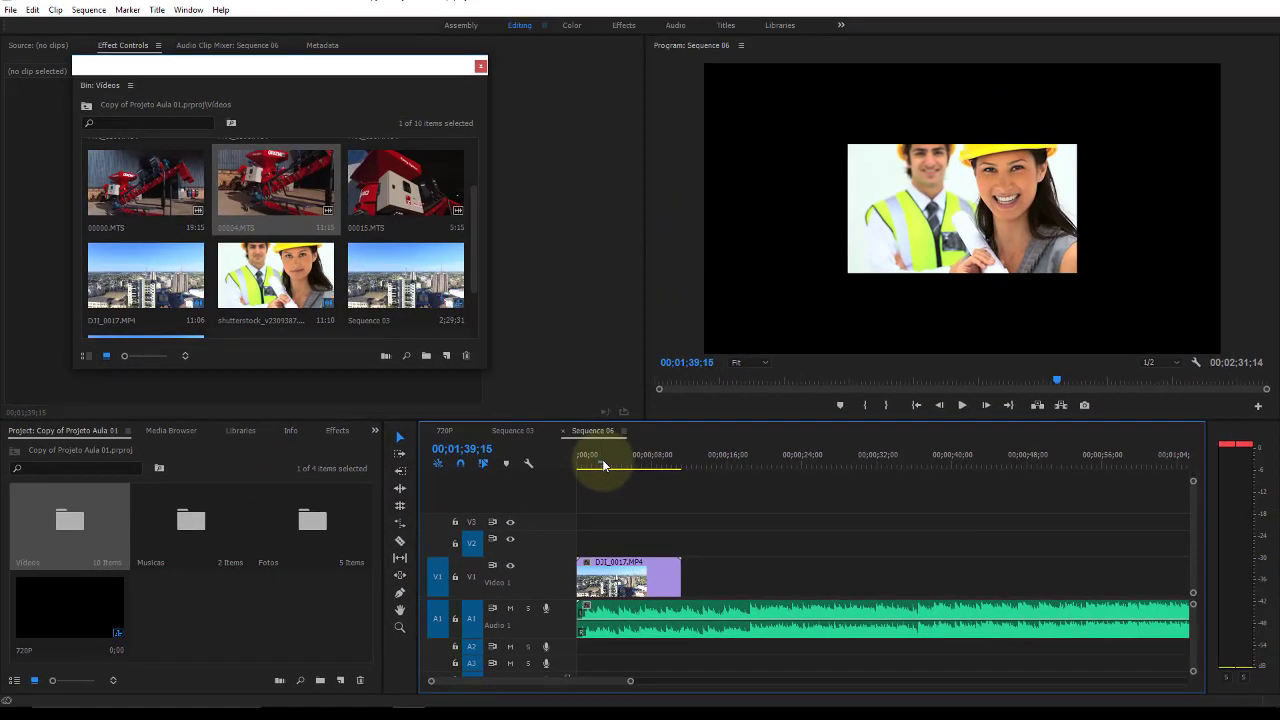
left_click(601, 464)
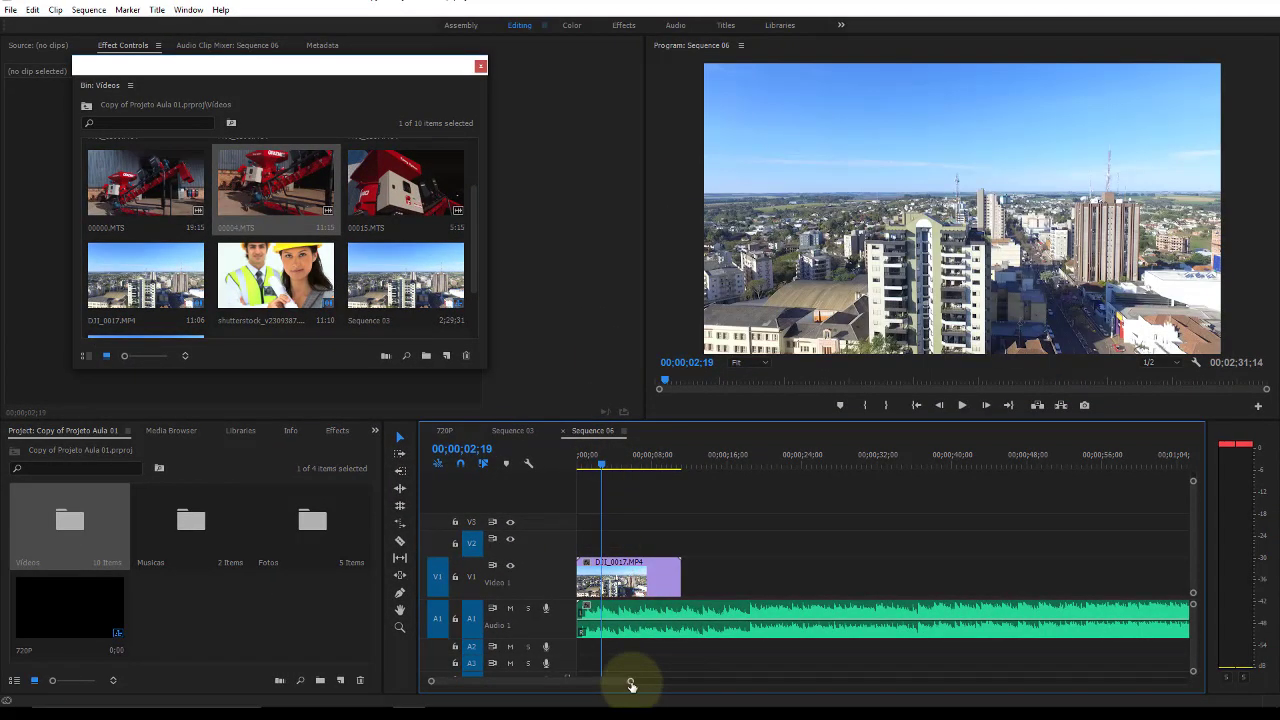
Zoom the timeline in and out, ending with the whole sequence in view.
left_click_drag(630, 684, 966, 690)
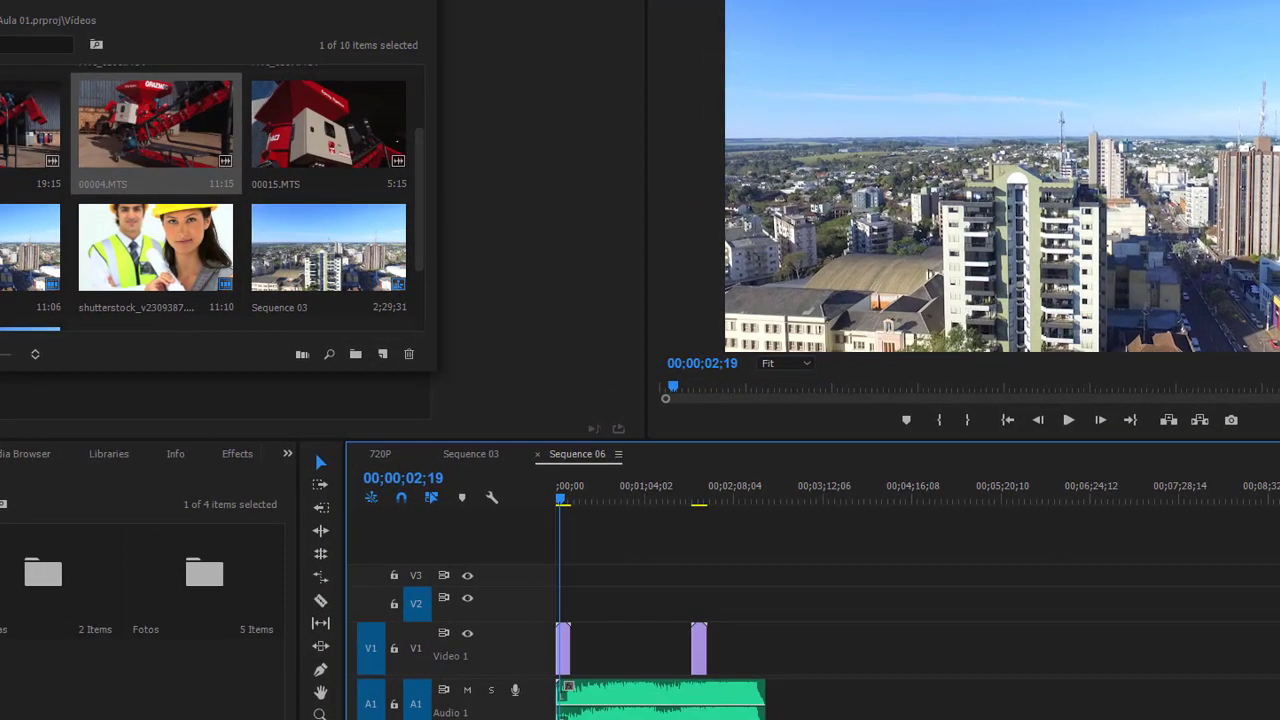
key("minus")
key("equal")
key("equal")
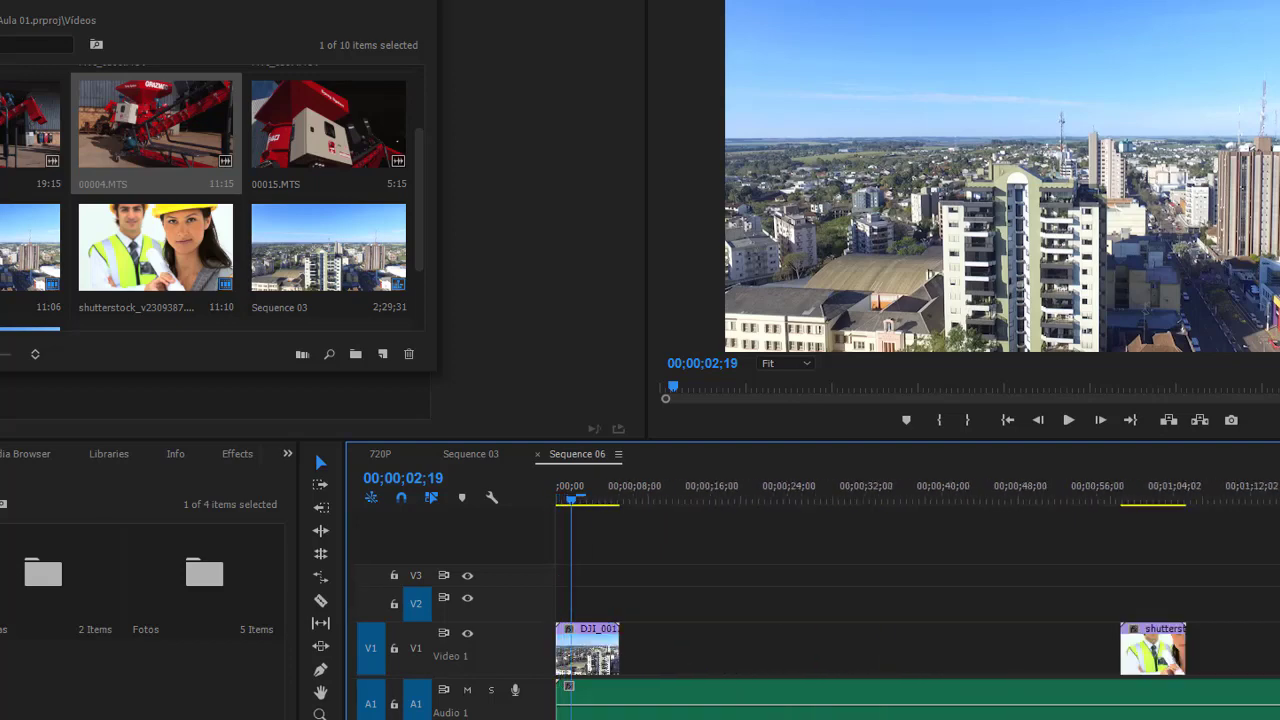
key("equal")
key("equal")
key("minus")
key("minus")
key("minus")
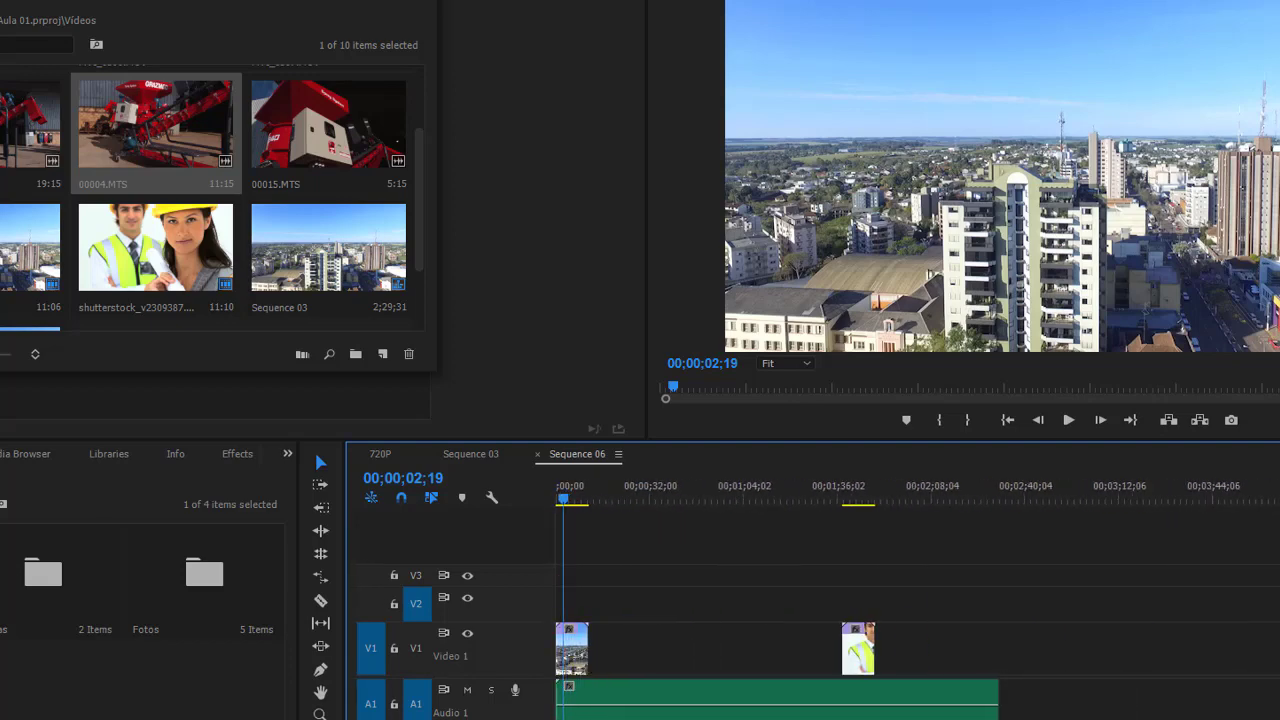
key("equal")
key("equal")
key("minus")
key("minus")
key("minus")
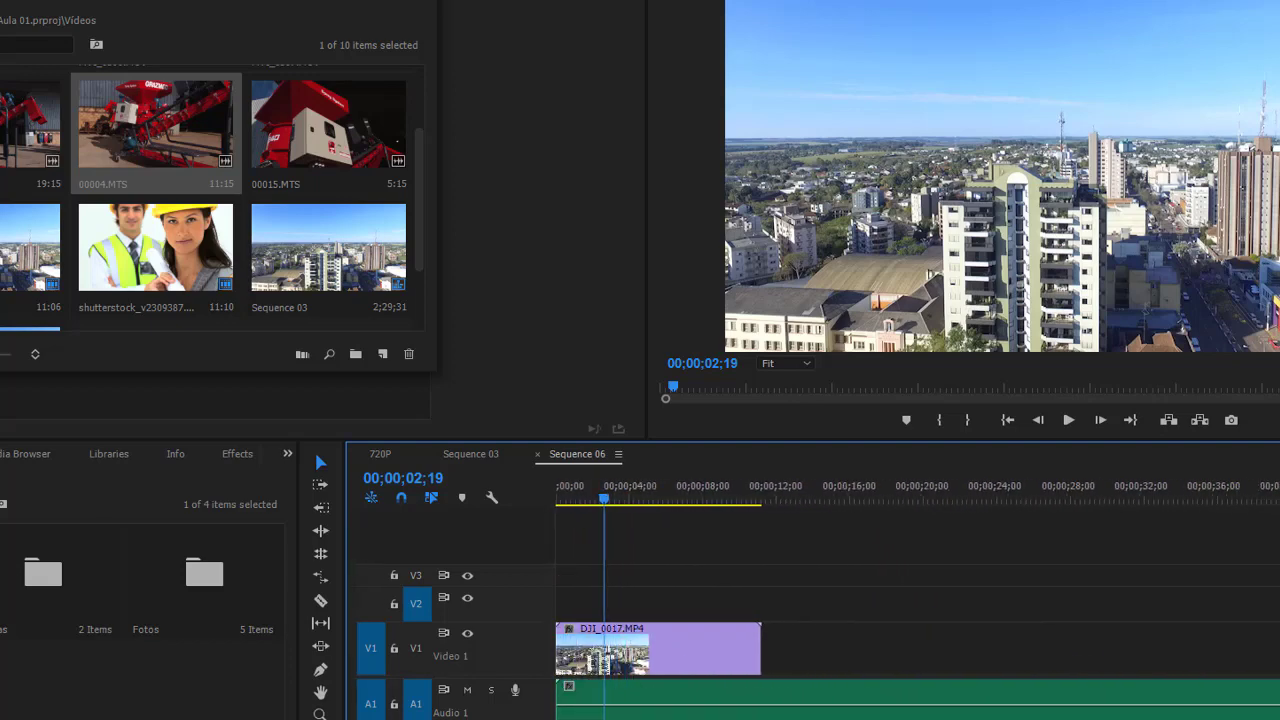
key("minus")
key("minus")
key("minus")
key("equal")
key("minus")
key("minus")
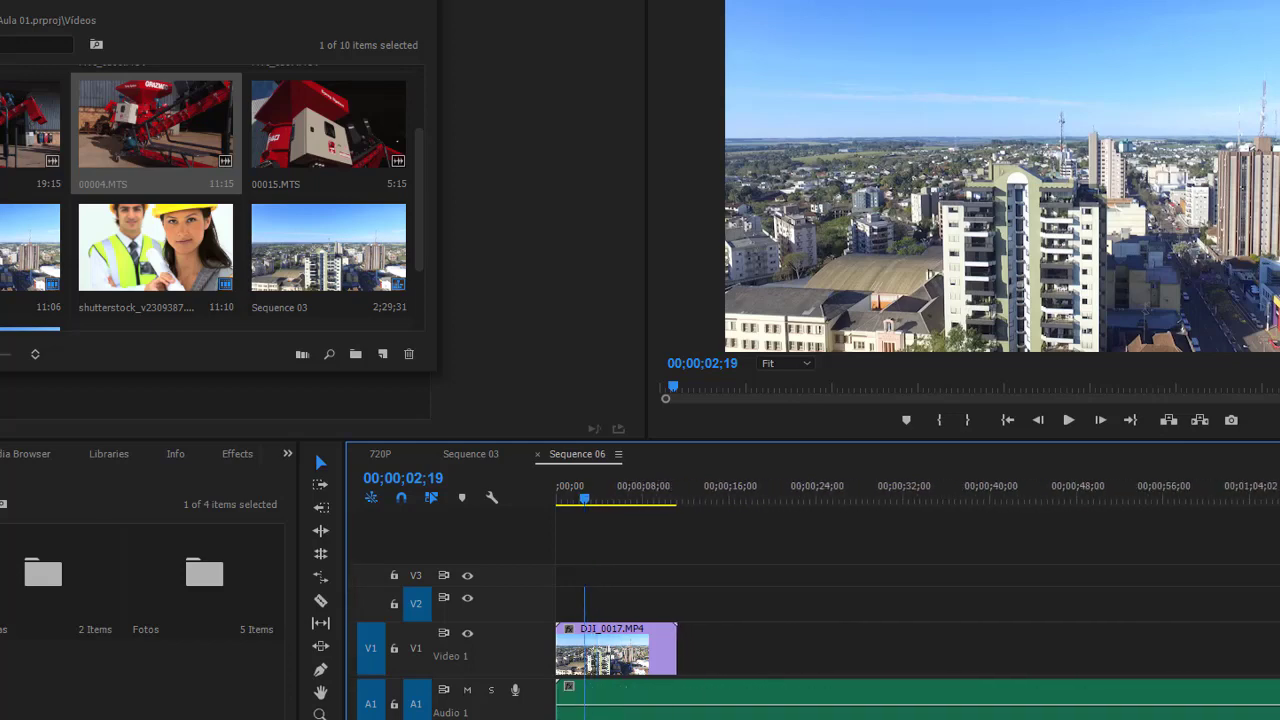
key("minus")
key("minus")
key("minus")
key("minus")
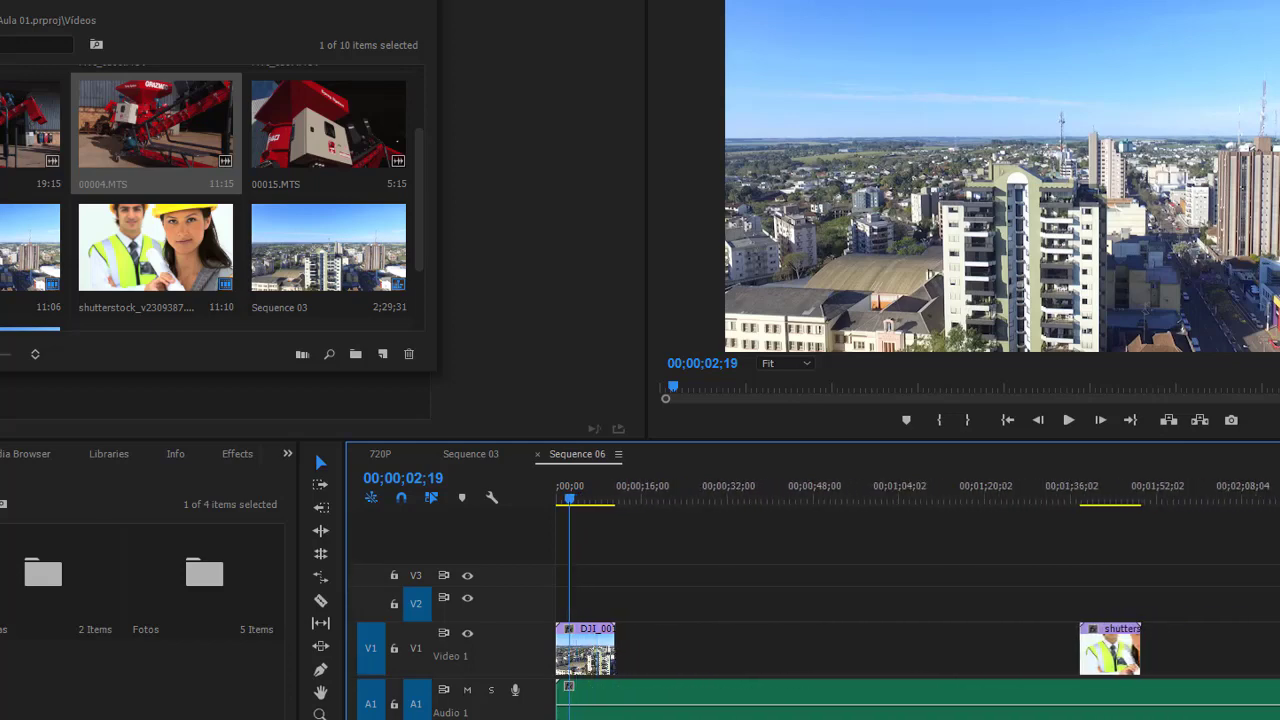
key("minus")
key("minus")
key("minus")
key("minus")
key("minus")
key("minus")
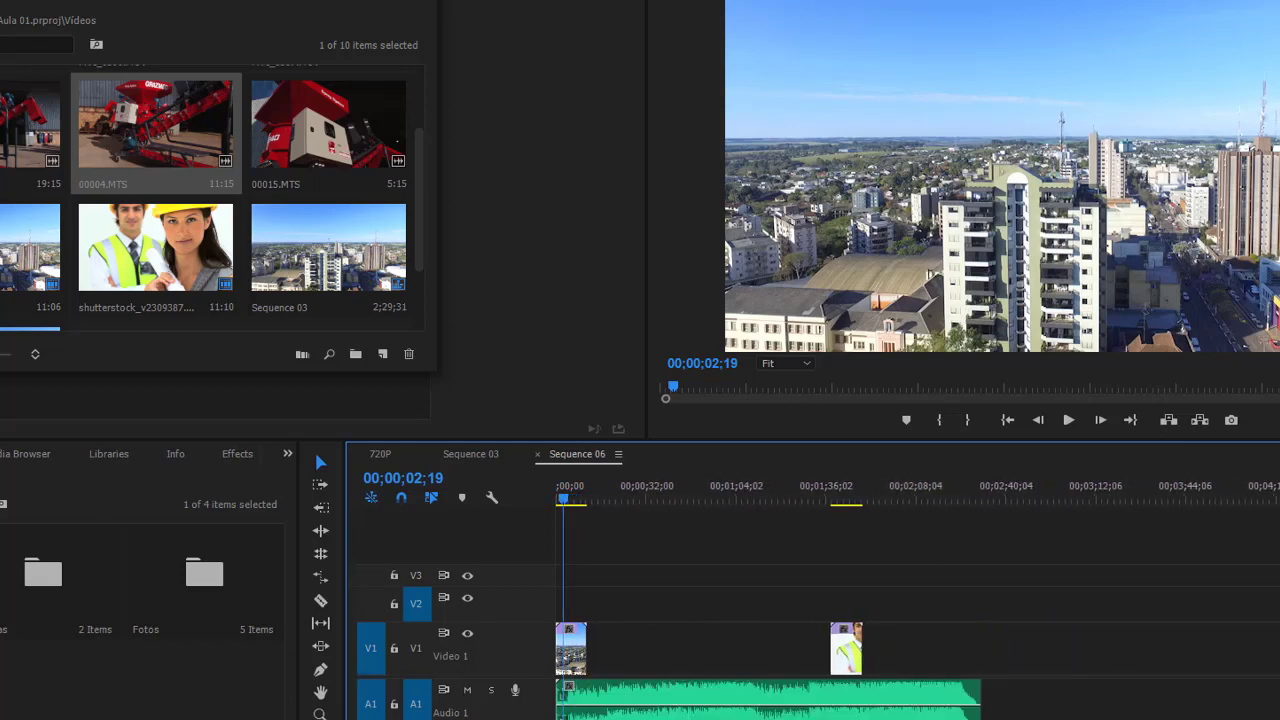
key("equal")
key("equal")
key("minus")
key("minus")
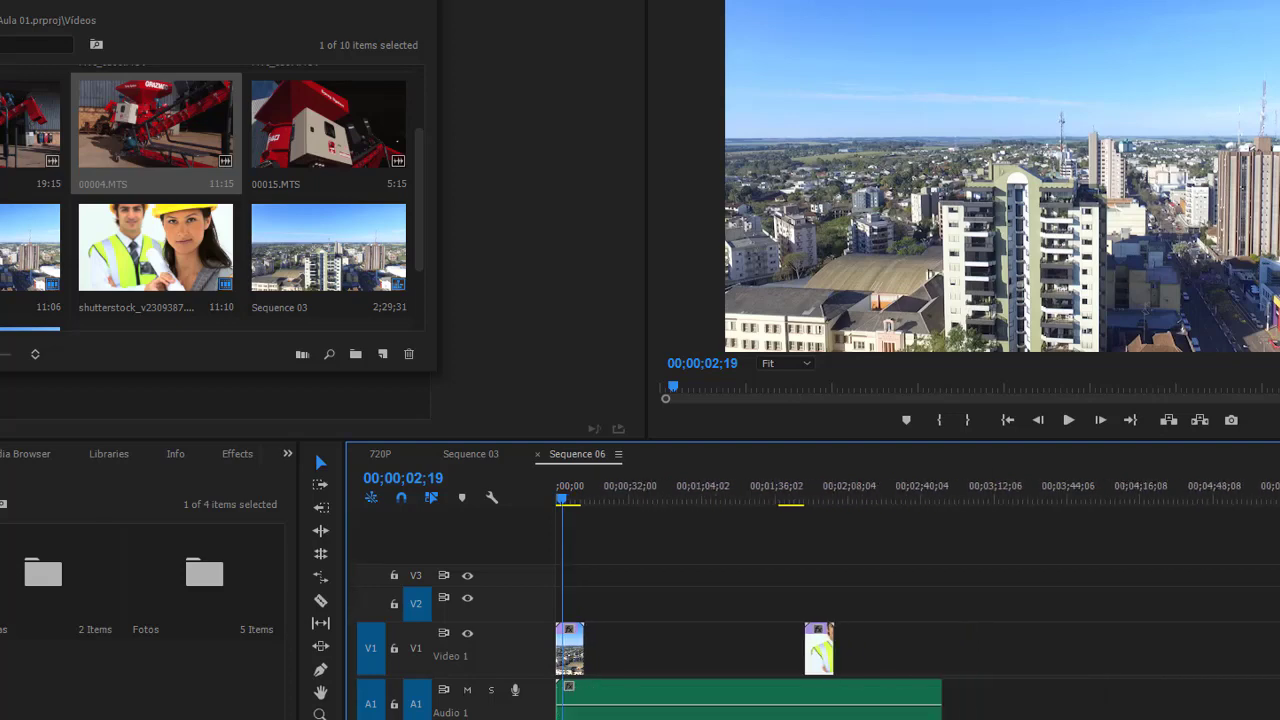
key("minus")
key("minus")
key("minus")
key("minus")
key("minus")
key("minus")
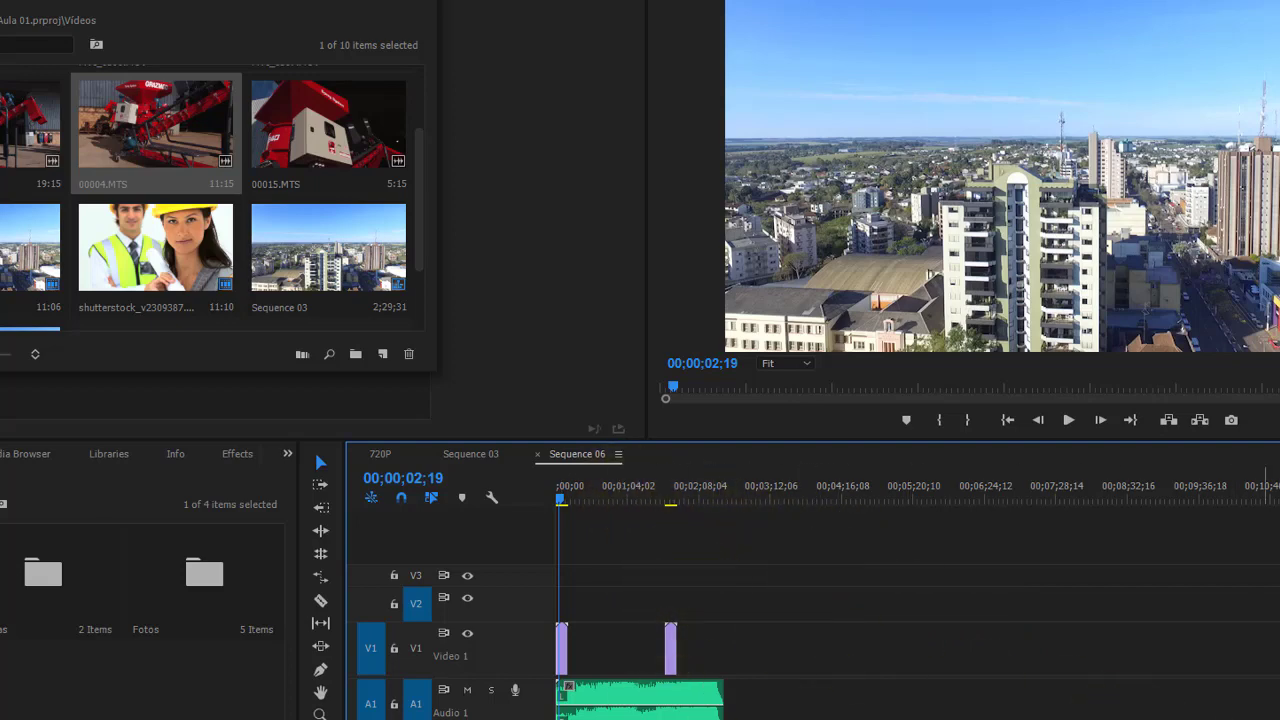
Zoom back in so DJI_0017 fills the view, then closely around the playhead.
key("=")
key("=")
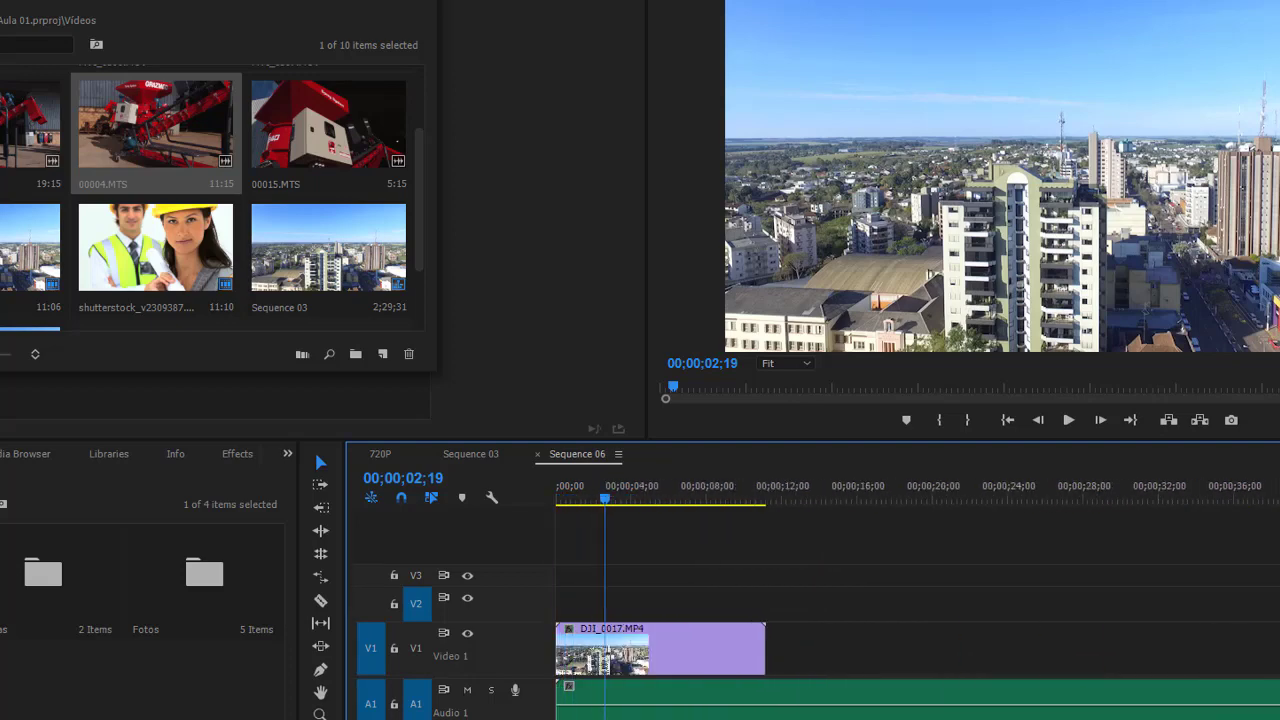
key("=")
key("minus")
key("=")
key("=")
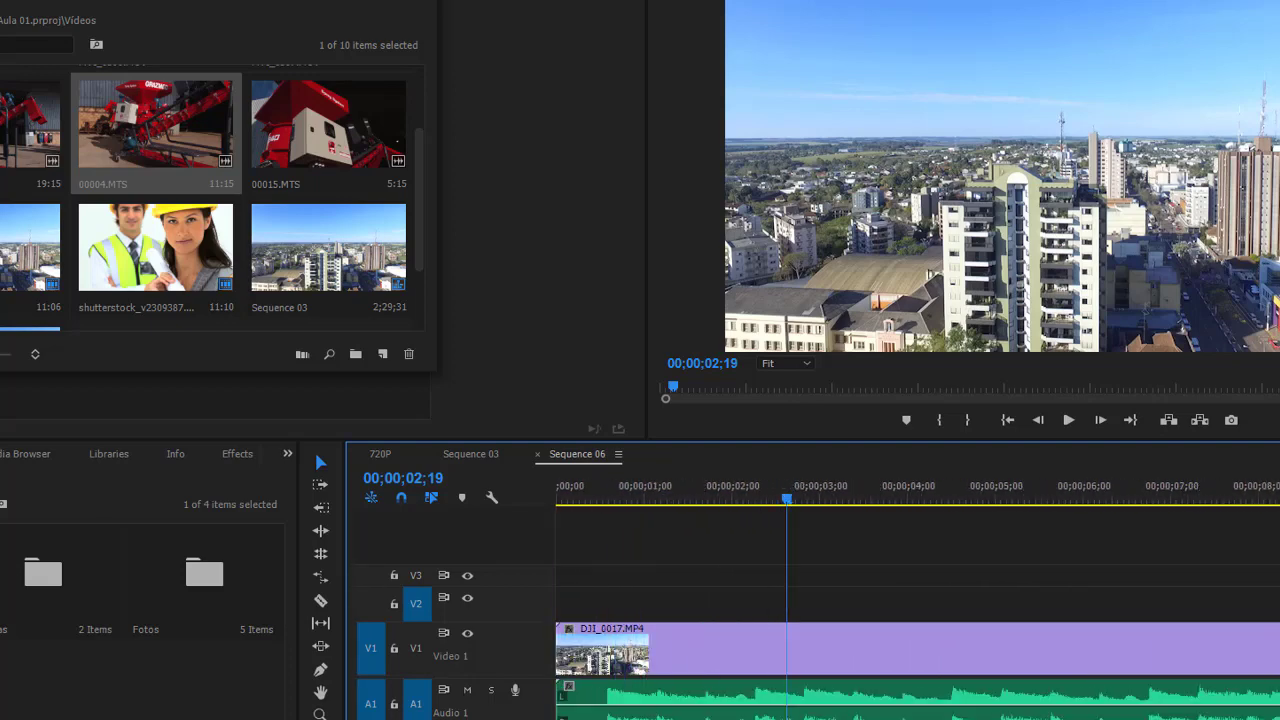
key("=")
key("=")
key("=")
key("=")
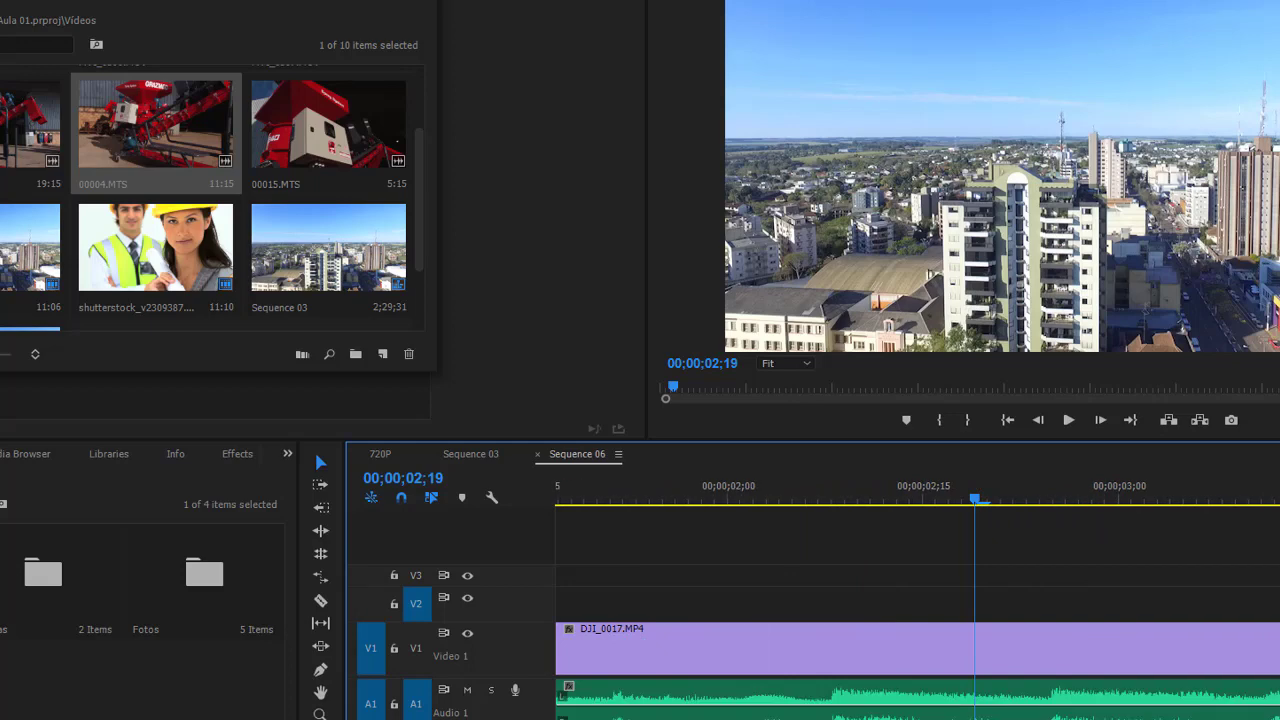
key("=")
key("=")
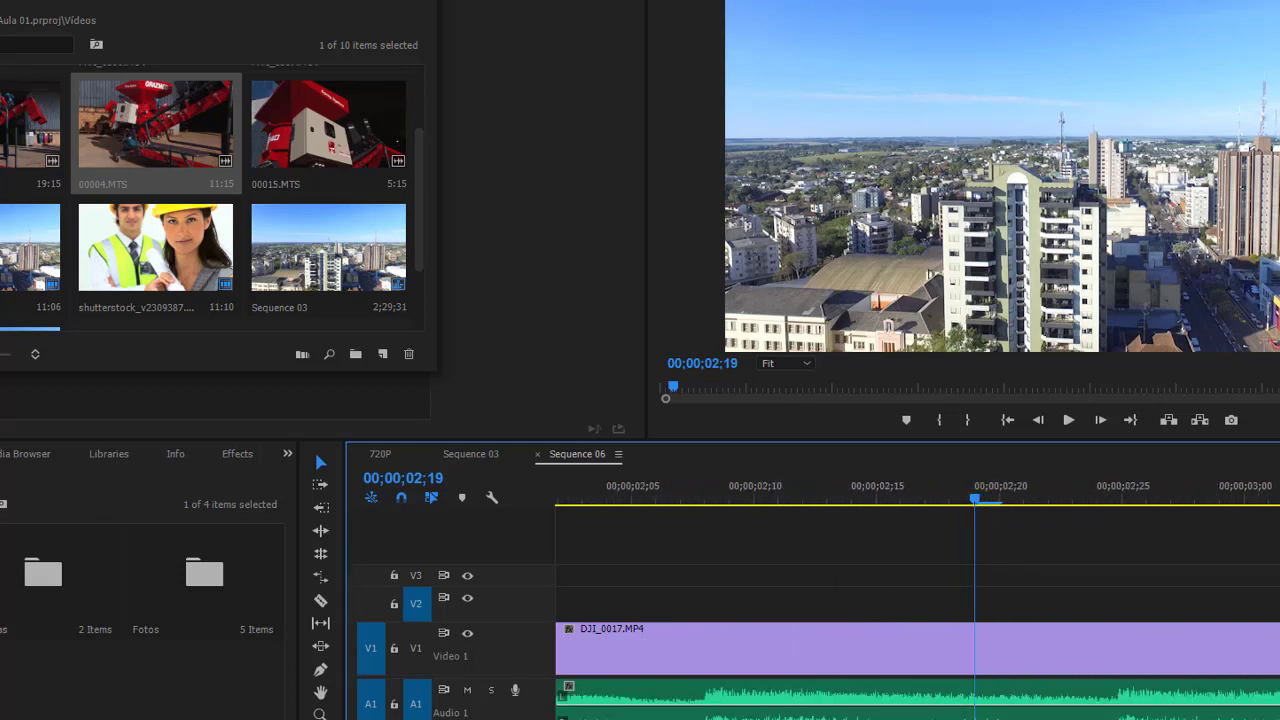
Try Head and Tail, settle on Continuous Video Thumbnails, and reposition the playhead near two seconds.
left_click(618, 456)
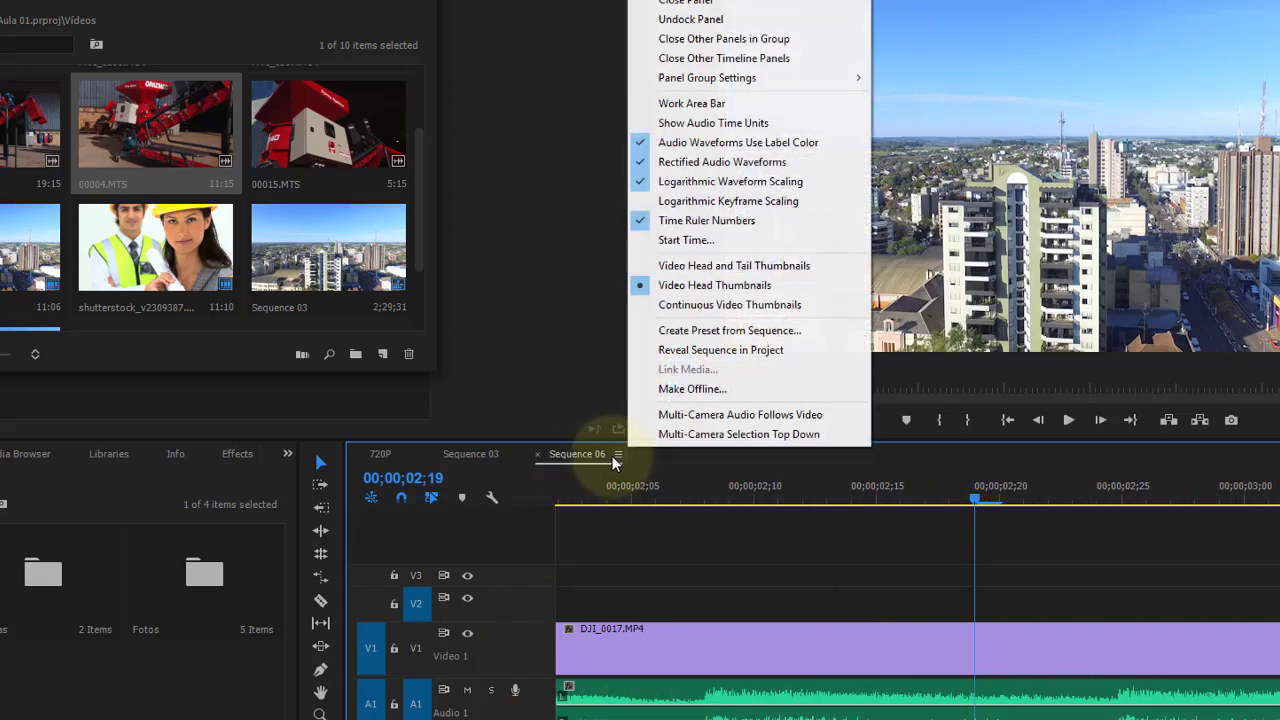
left_click(731, 268)
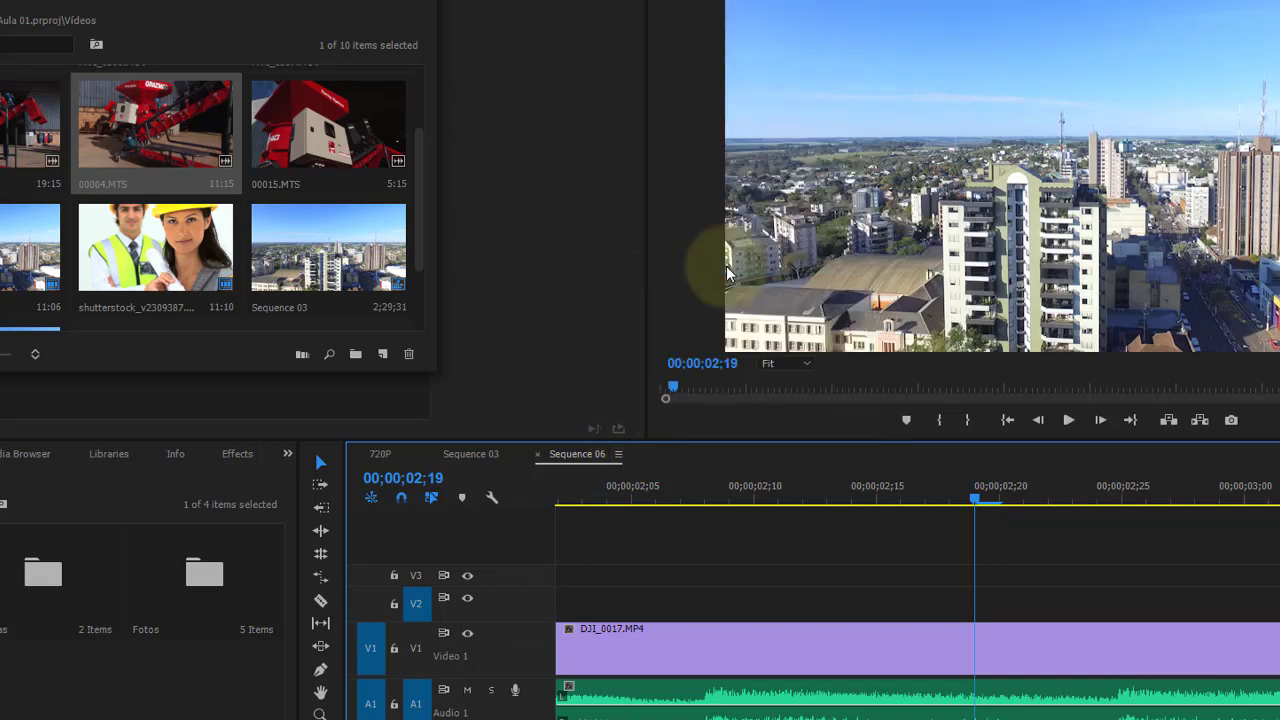
left_click(619, 454)
left_click(655, 305)
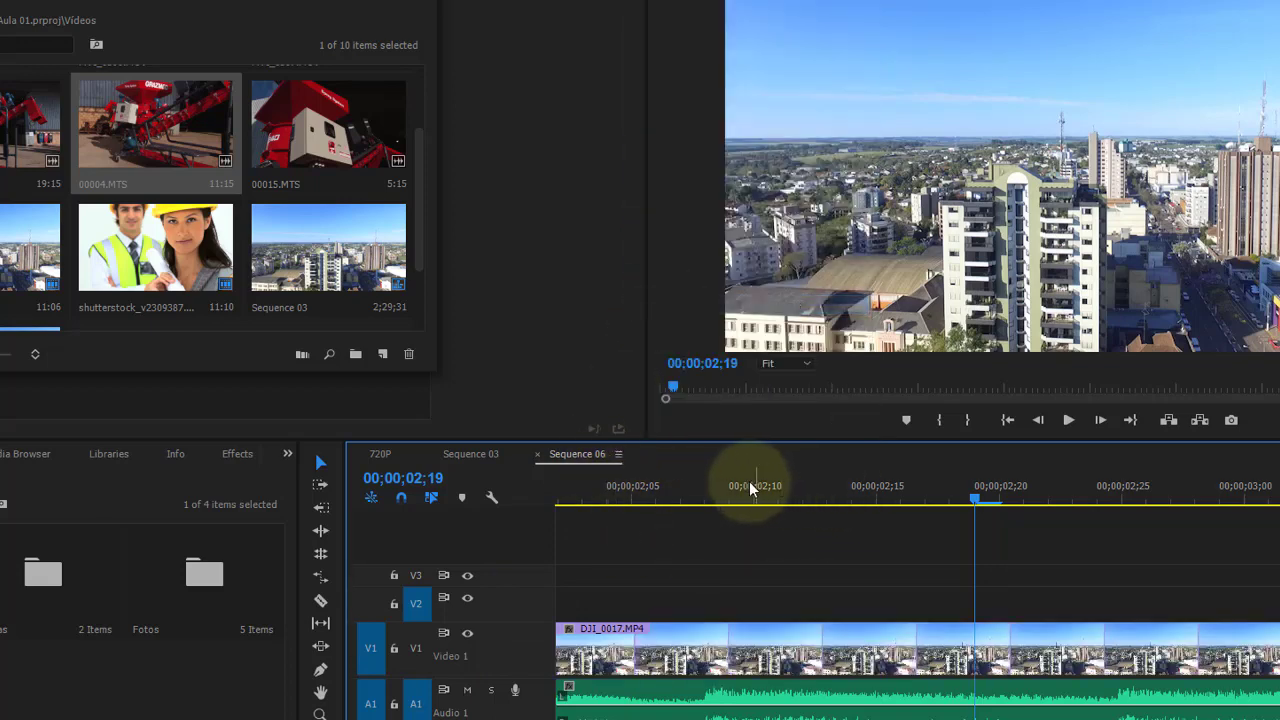
left_click(674, 486)
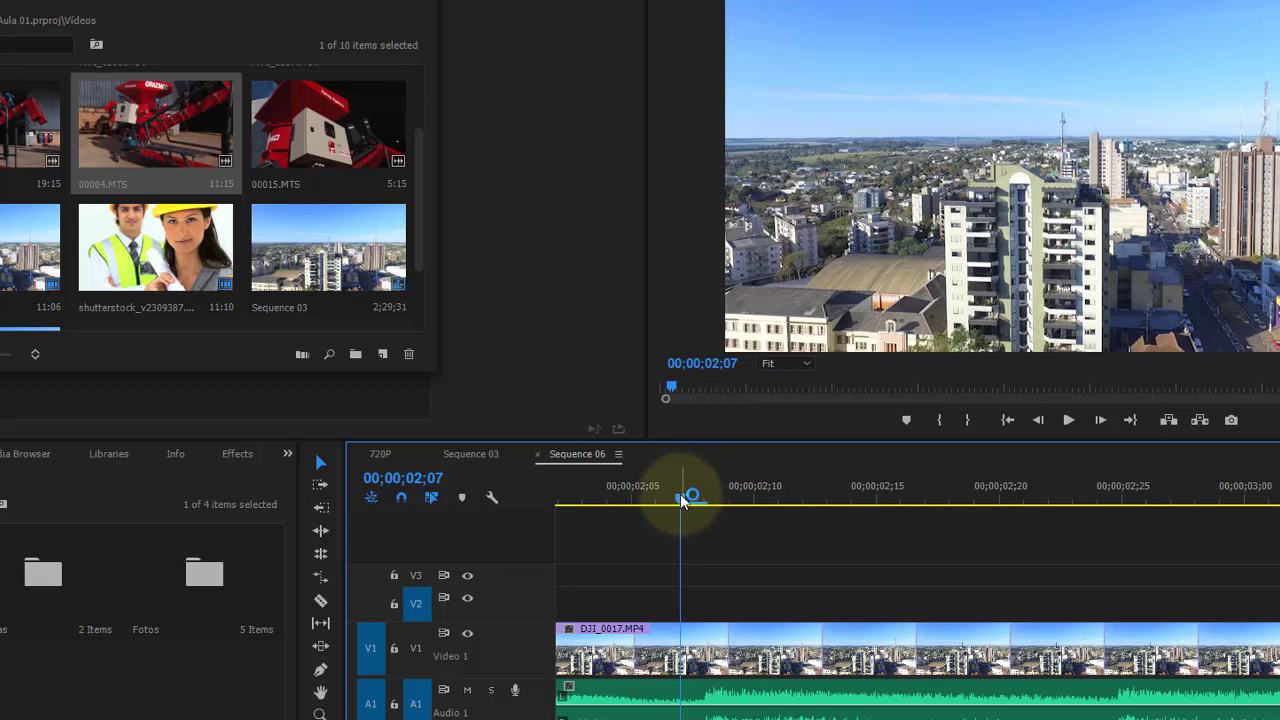
mouse_move(682, 499)
left_mouse_down()
mouse_move(802, 481)
mouse_move(1062, 477)
left_mouse_up()
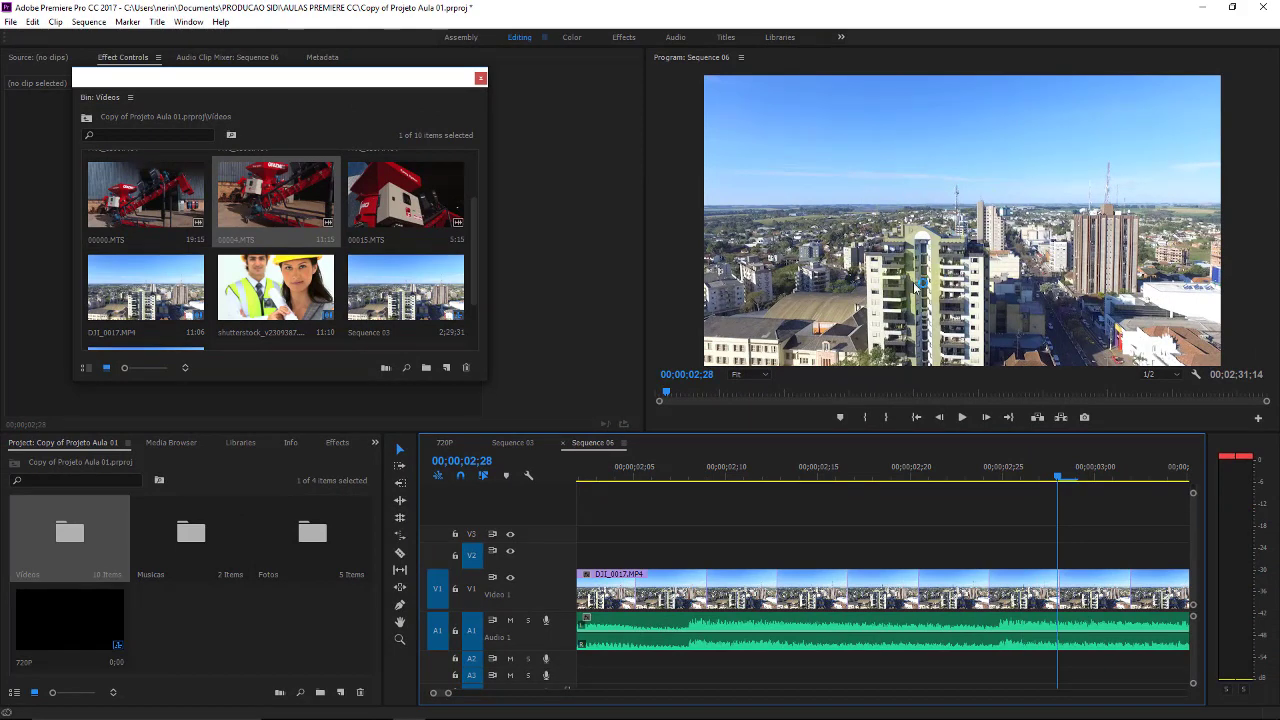
Scrub the playhead back through 00;00;02;05 to the sequence start at 00;00;00;00.
left_click(1059, 477)
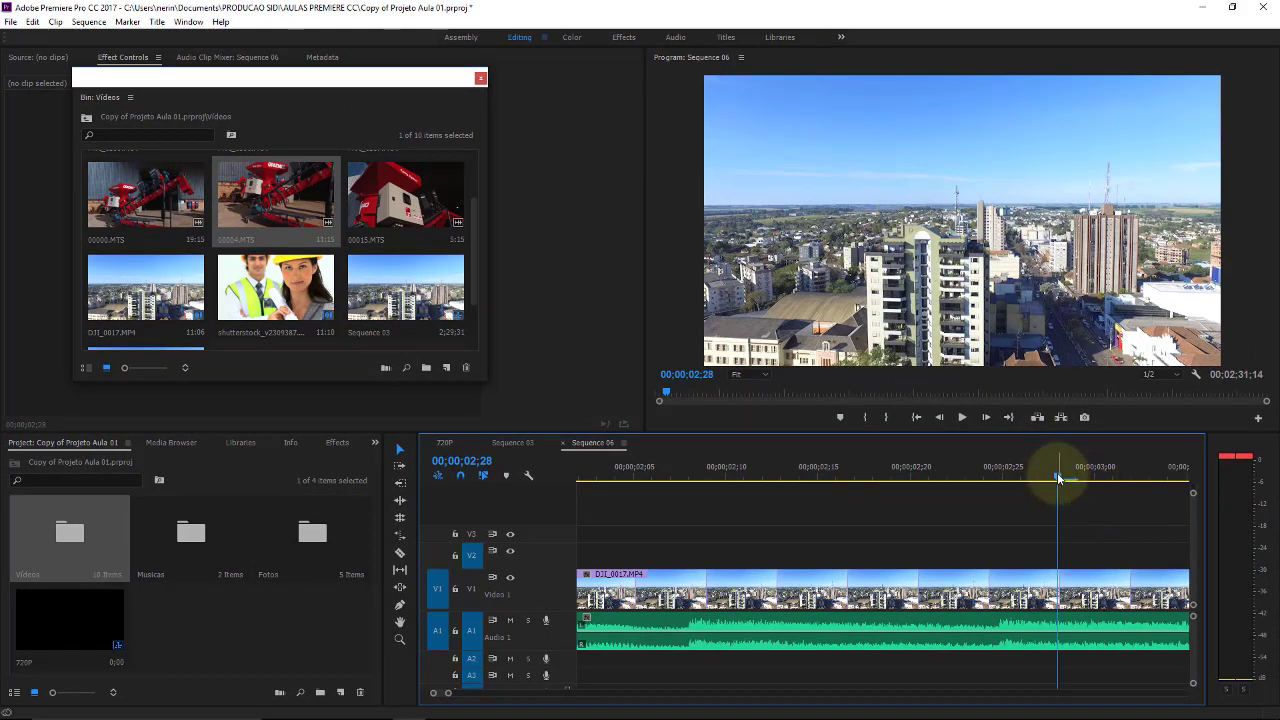
left_click_drag(1059, 478, 695, 480)
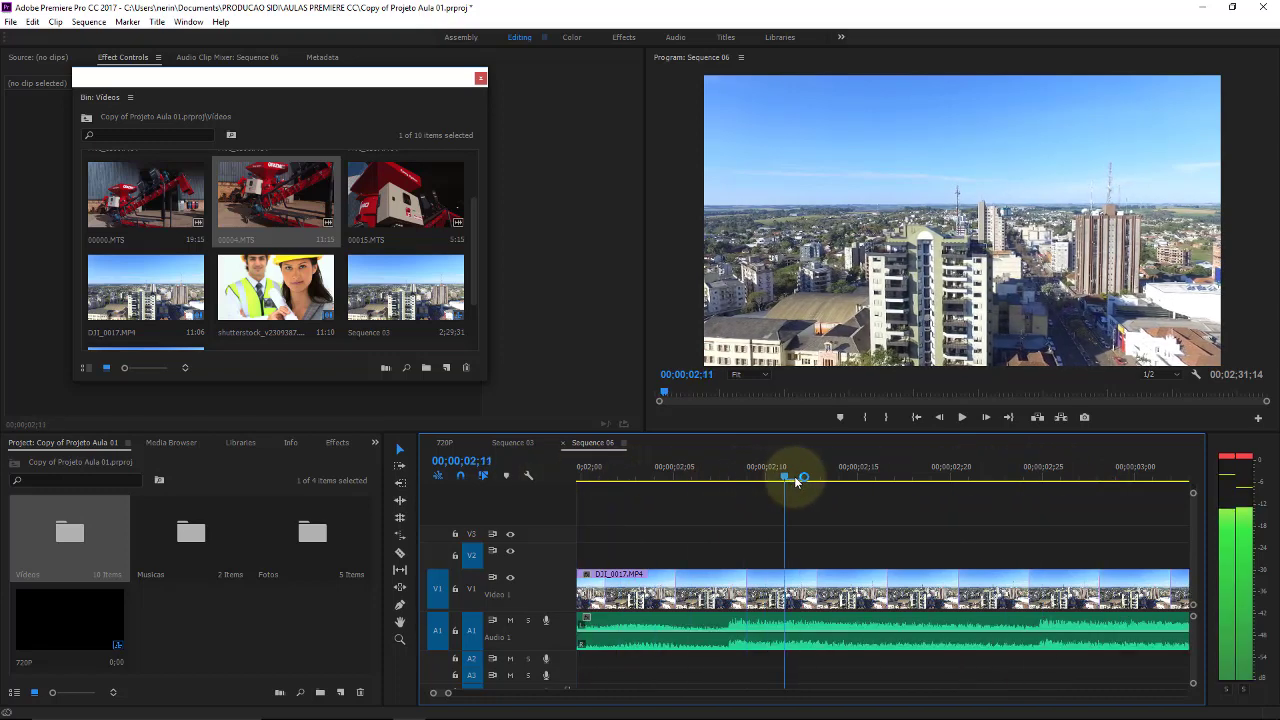
left_click_drag(695, 480, 247, 497)
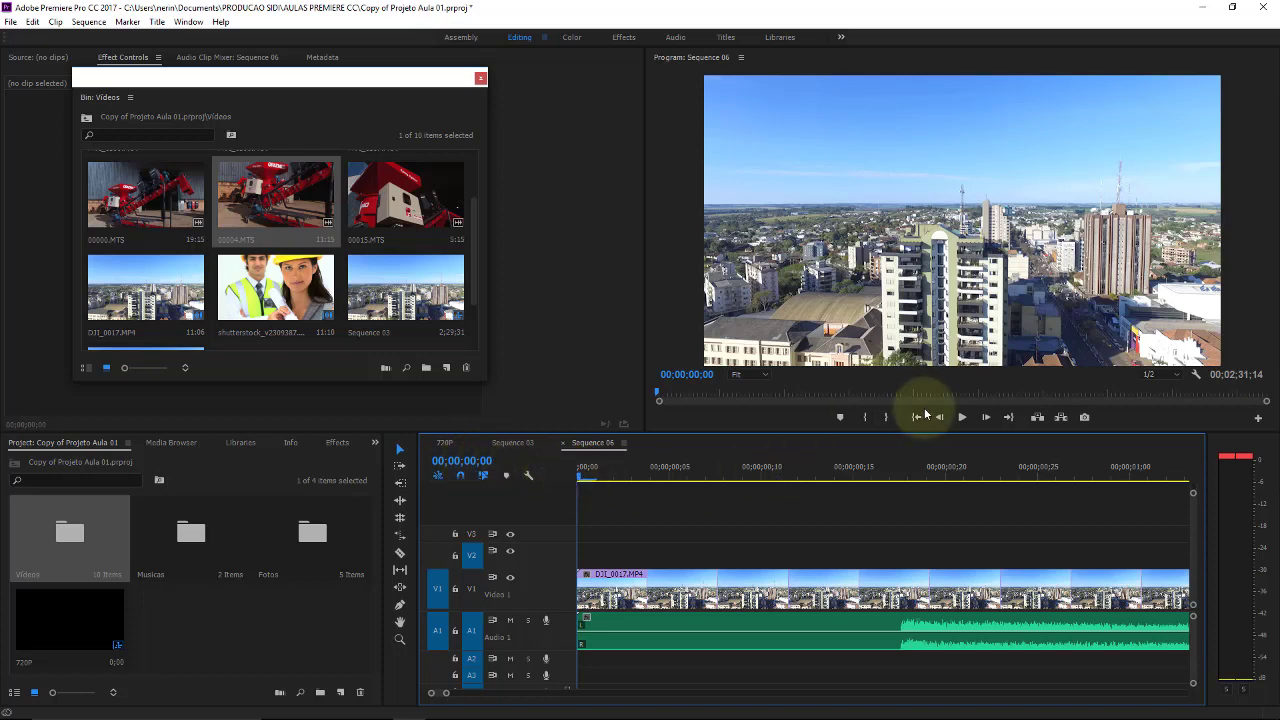
Step the drone clip forward five frames, then play the sequence from there.
key("Right")
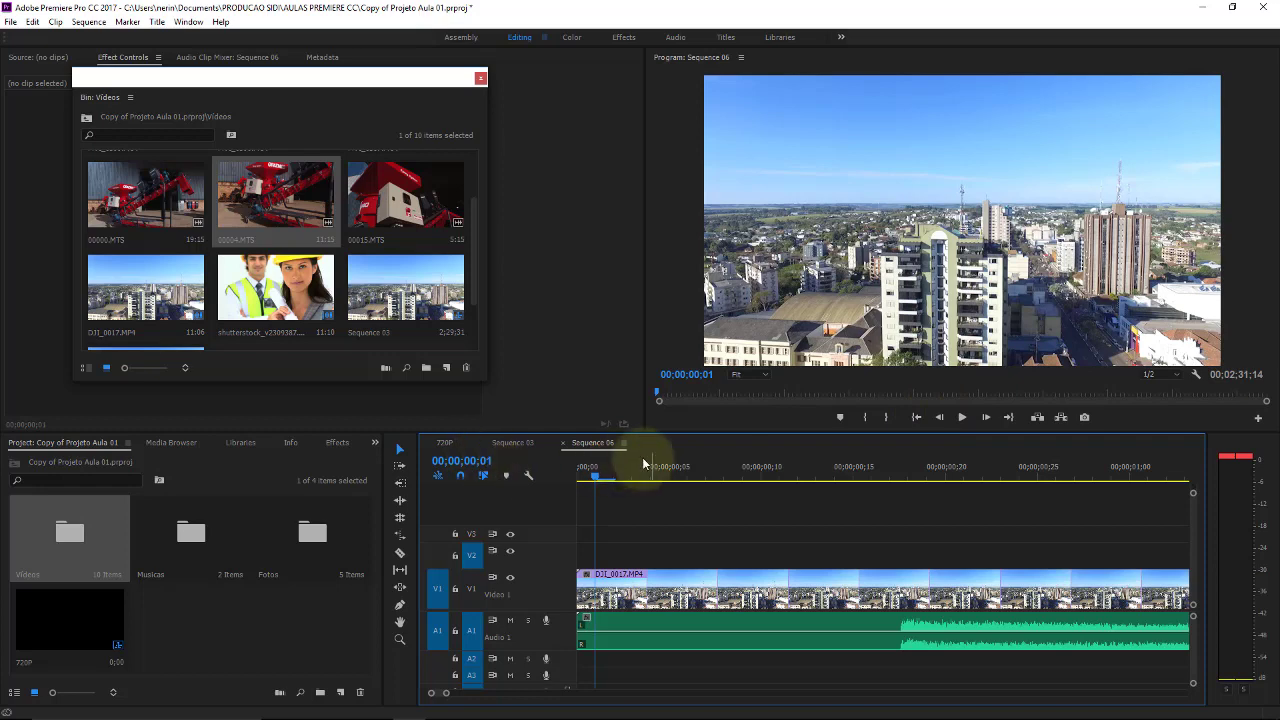
key("Right")
key("Right")
key("Right")
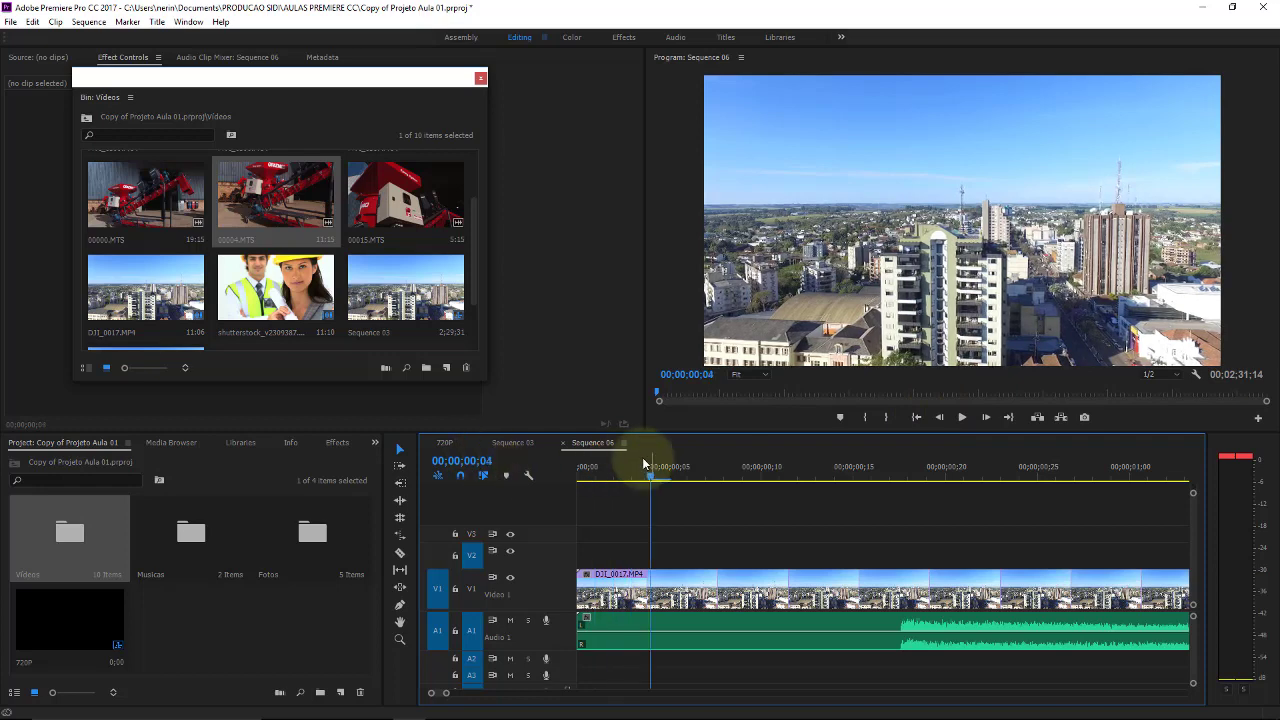
key("Right")
key("Right")
key("Right")
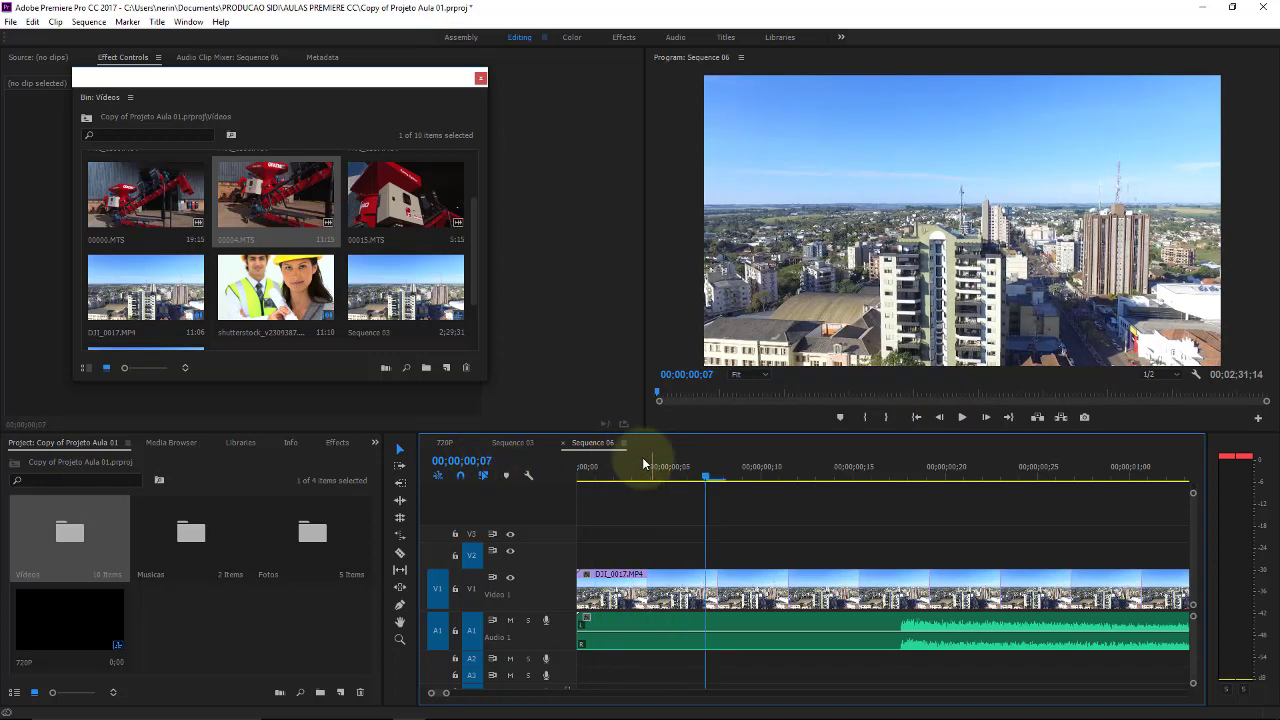
key("Right")
key("Right")
key("Right")
key("Right")
key("Right")
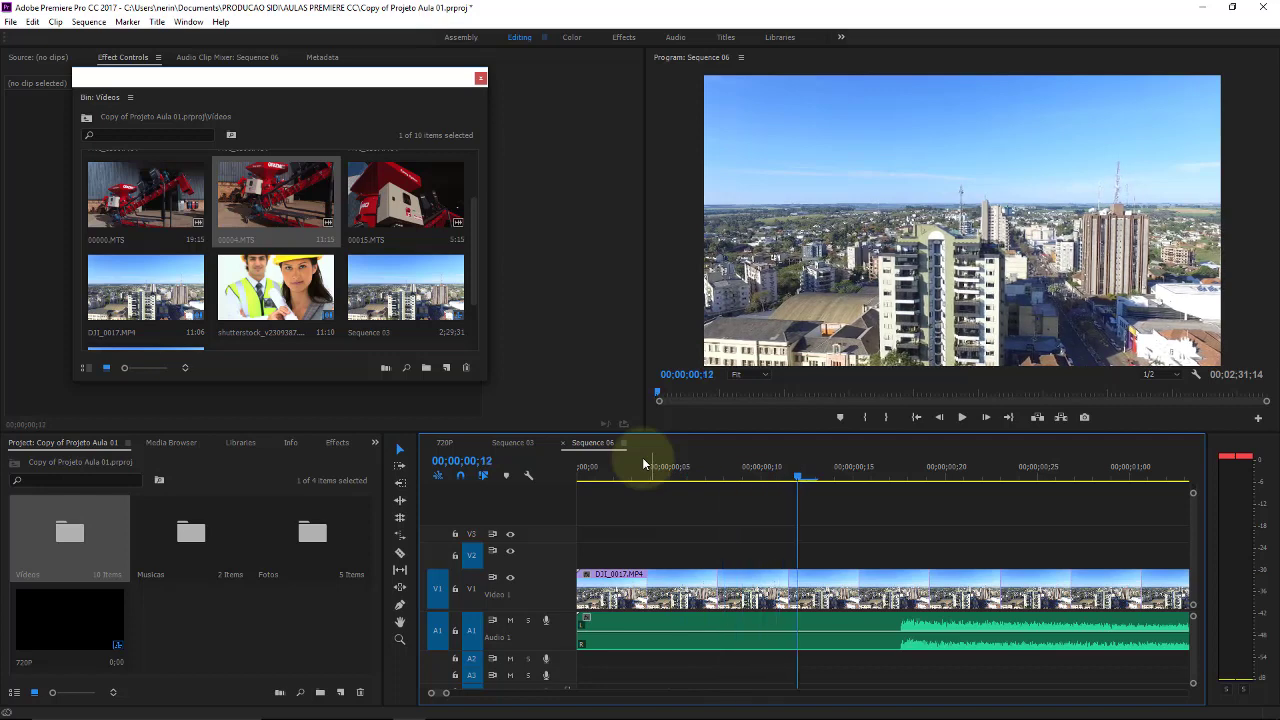
key("Right")
key("Right")
key("Right")
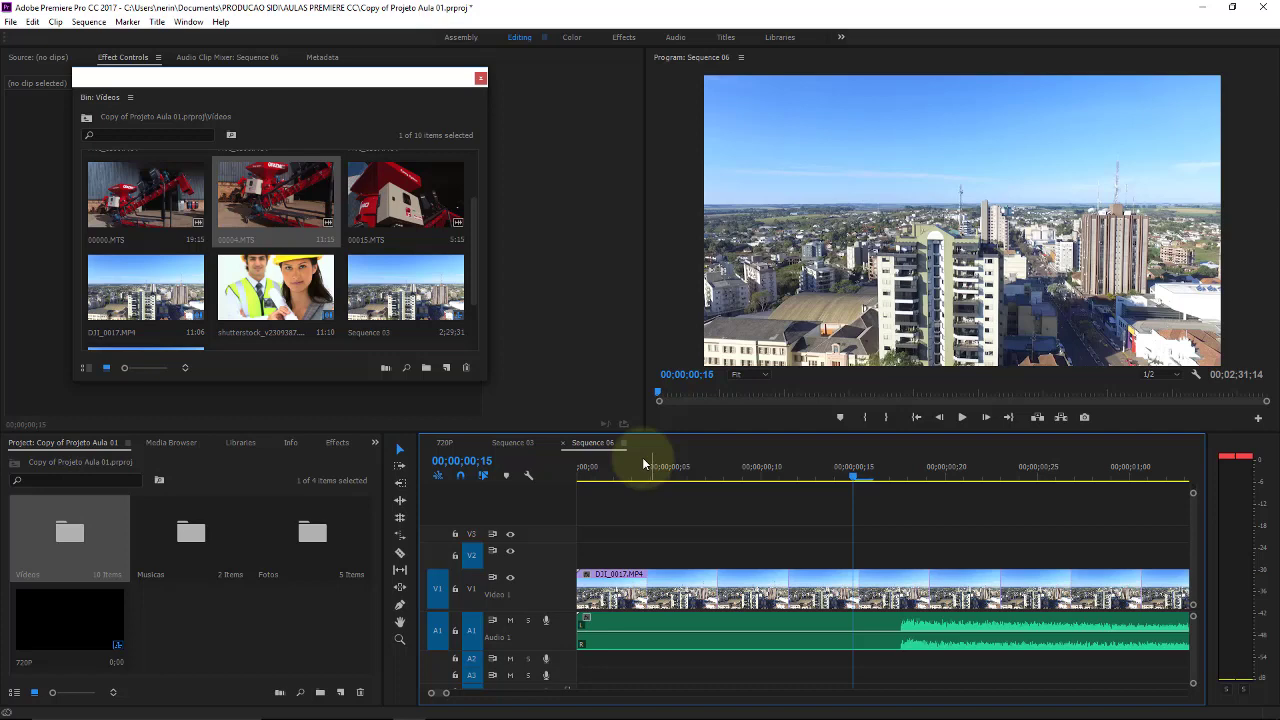
key("space")
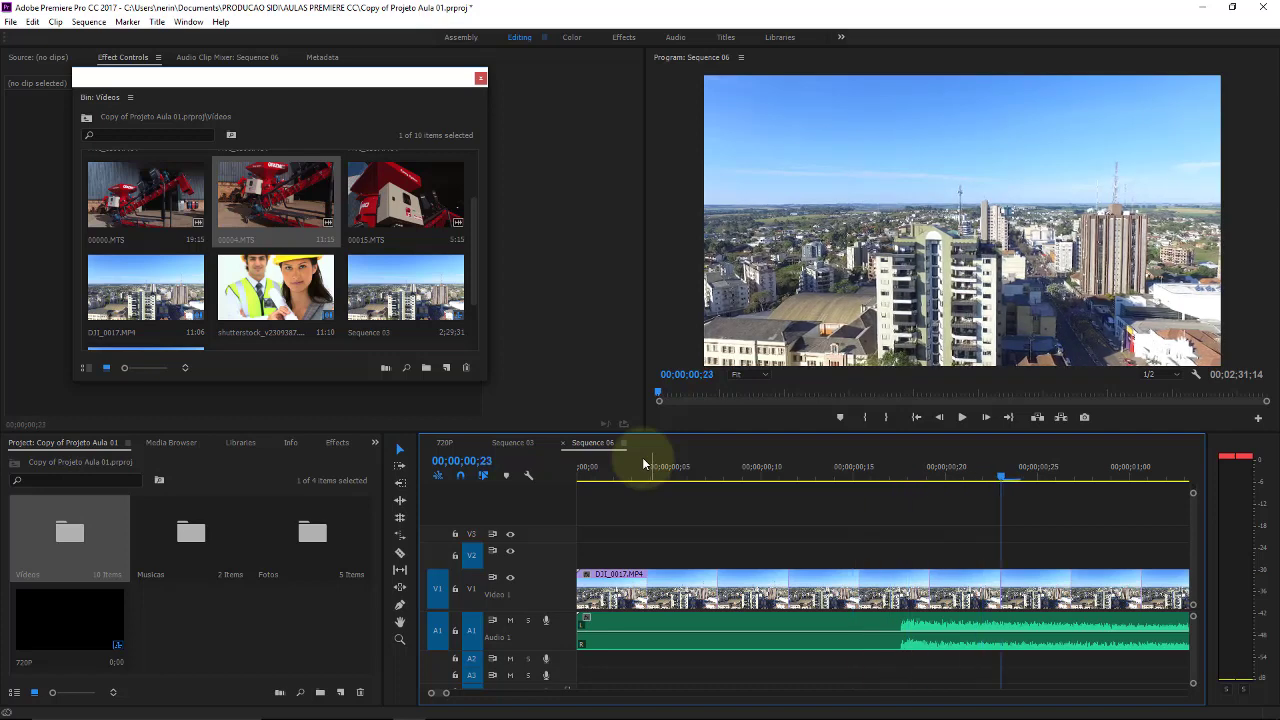